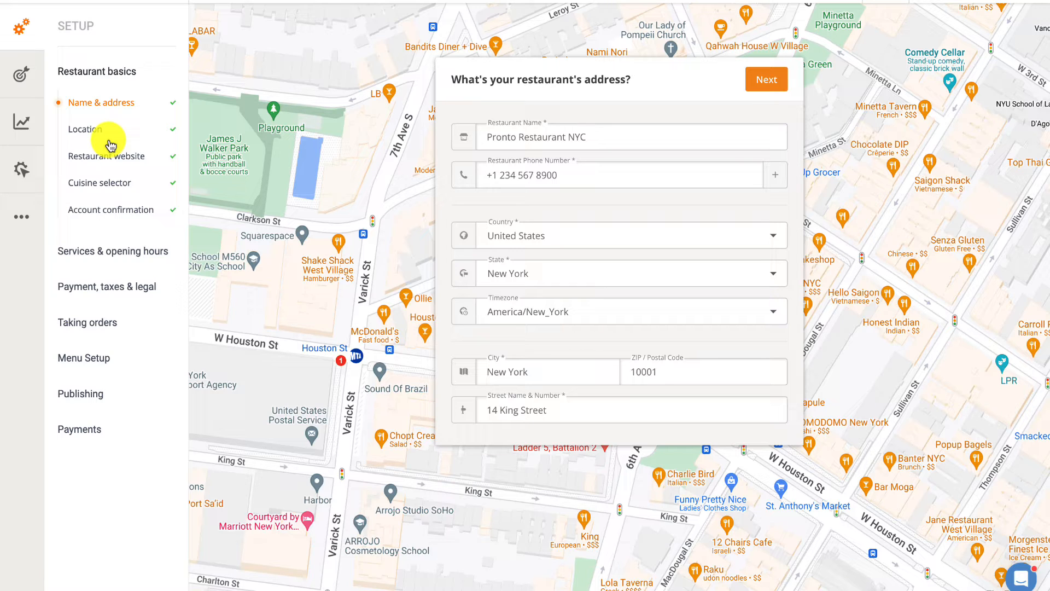
Go through the order taking app's printing overview slides and continue to the list of connected printers
click(22, 168)
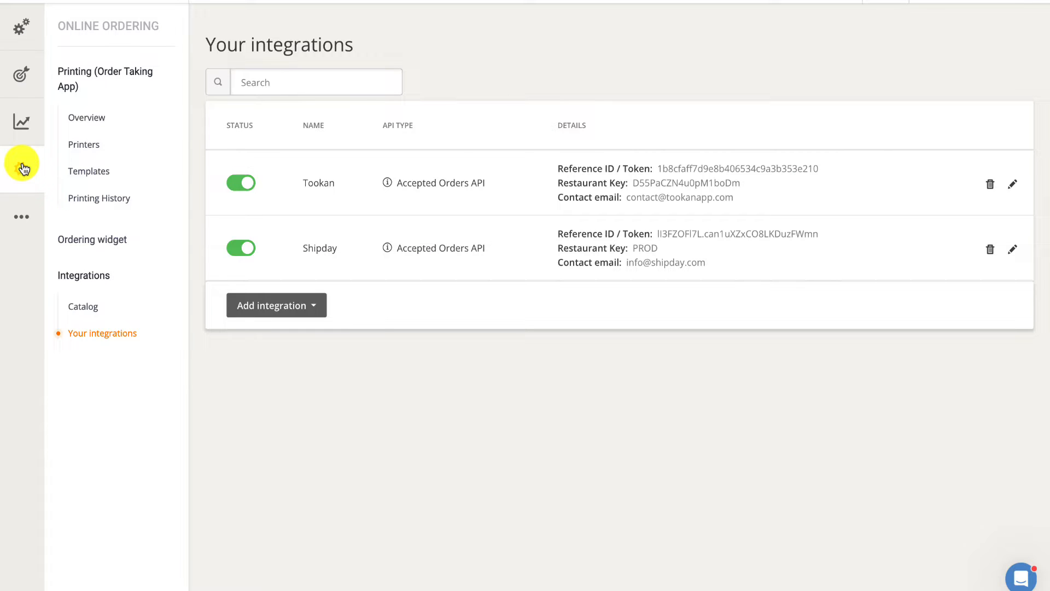
click(87, 118)
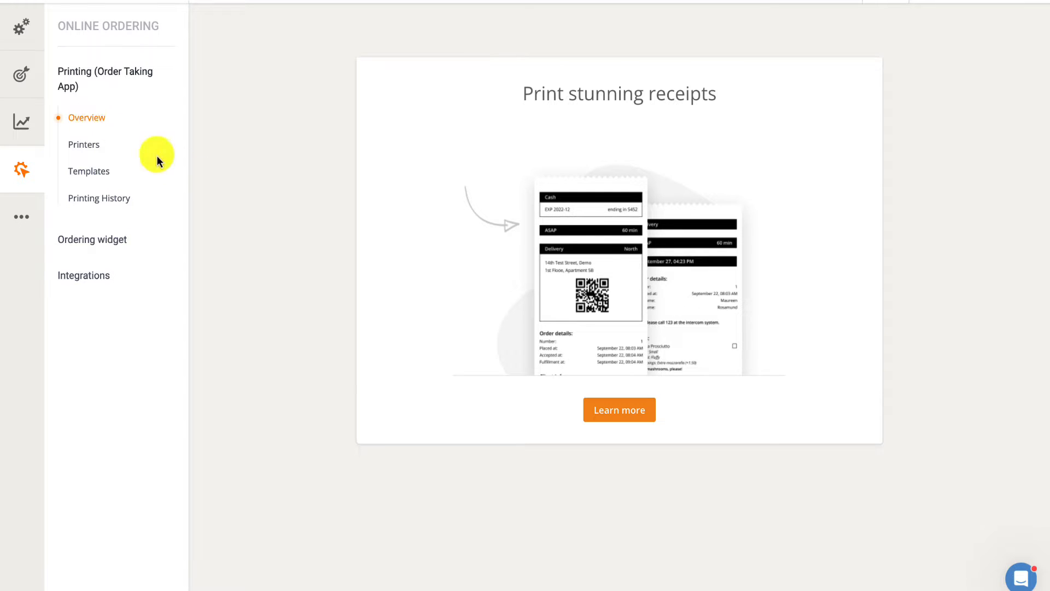
click(601, 409)
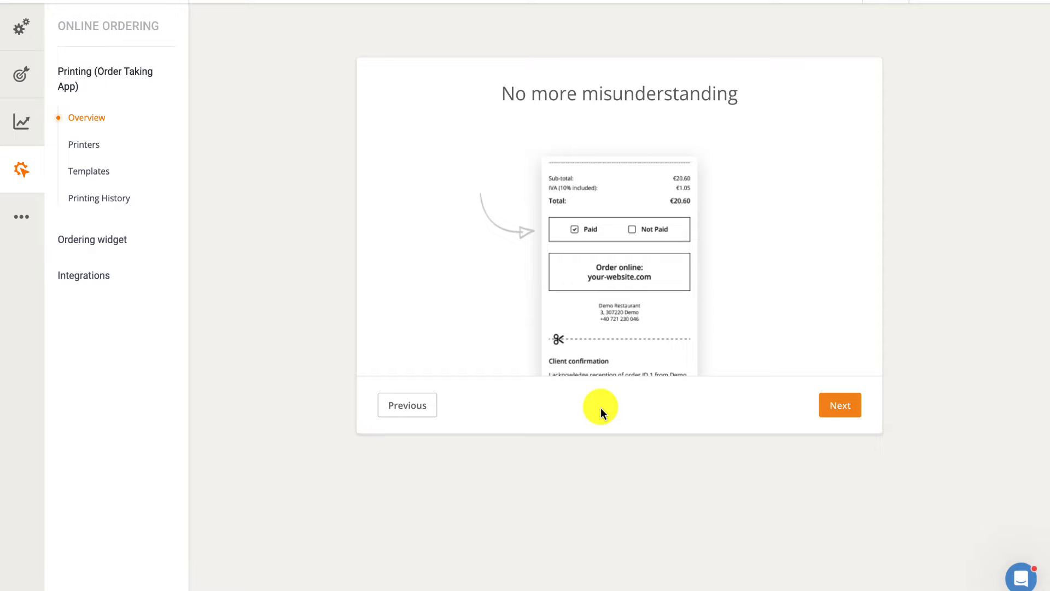
click(832, 405)
click(831, 405)
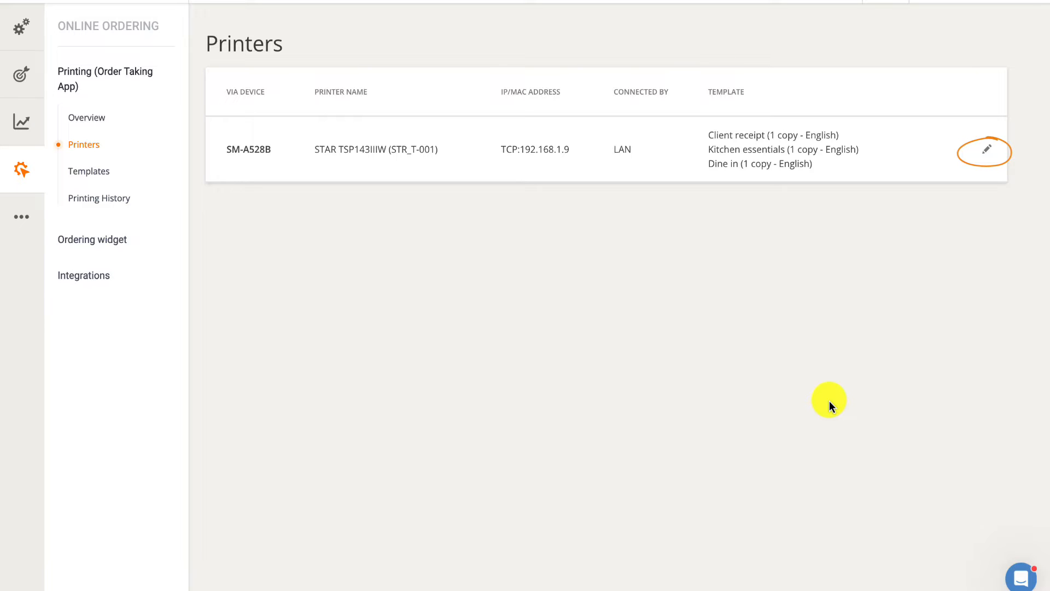
Open the STAR TSP143IIIW printer's details and examine the language and copies options of its Client receipt template
click(985, 151)
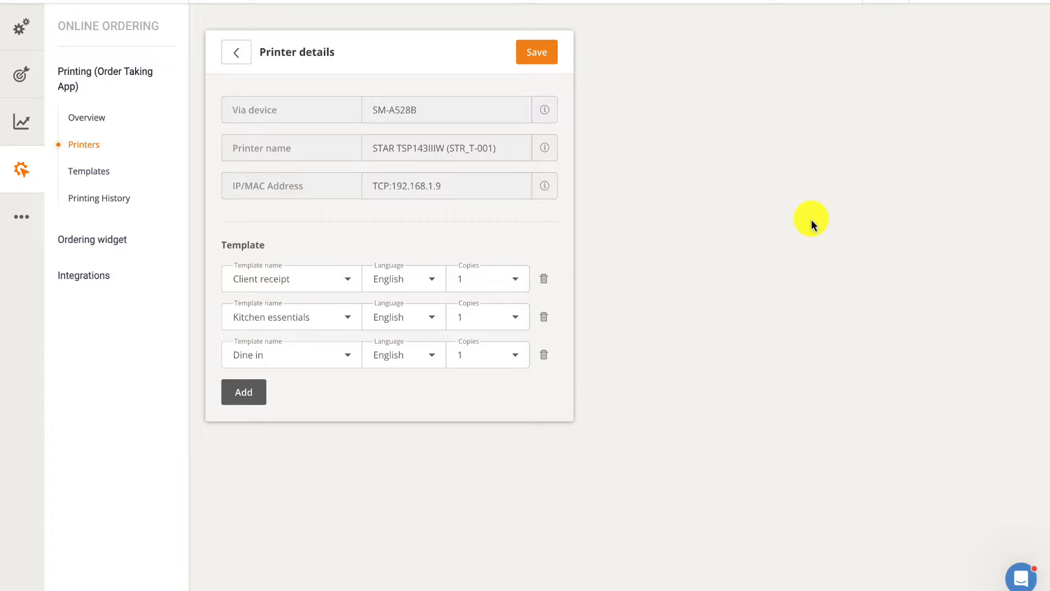
click(437, 280)
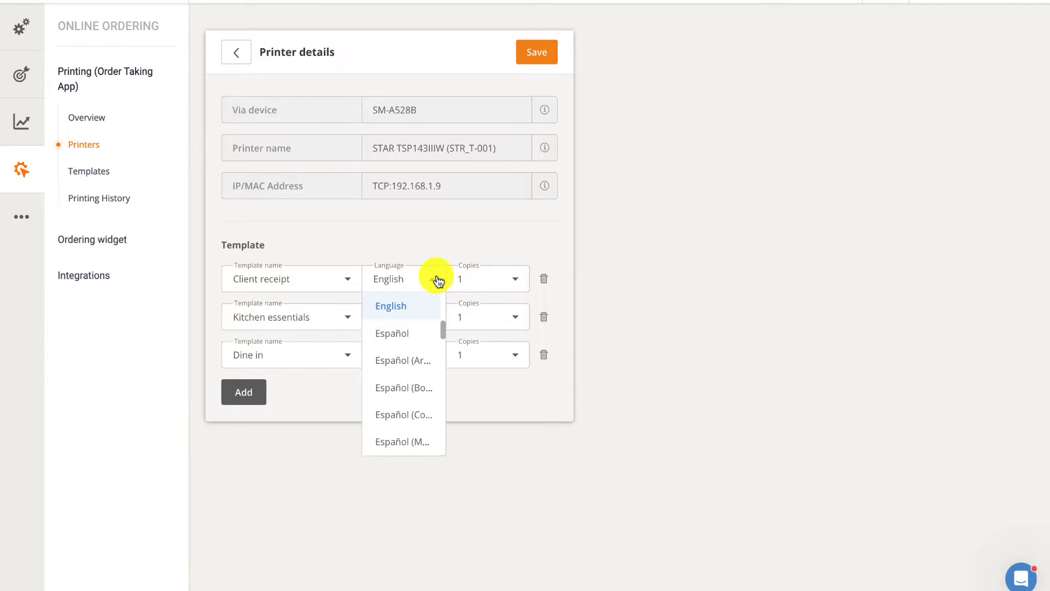
scroll(414, 329, down, 15)
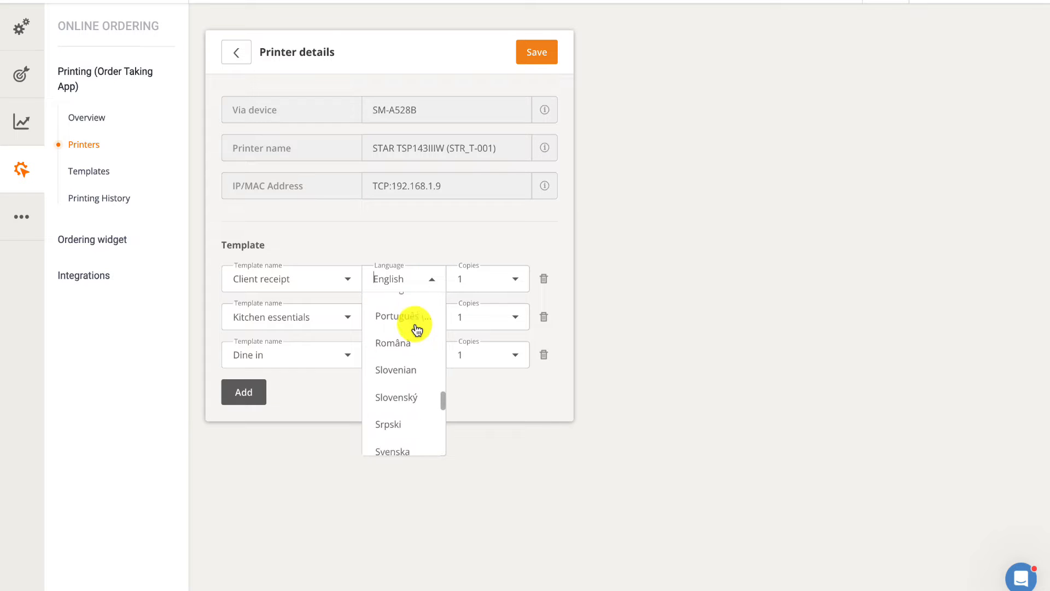
scroll(417, 329, up, 10)
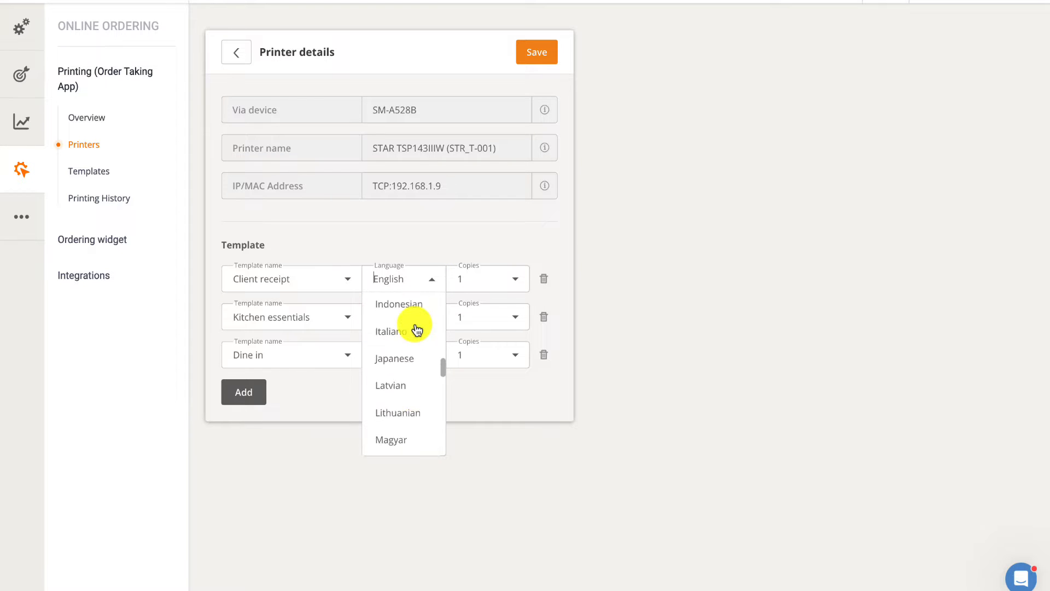
scroll(417, 328, up, 5)
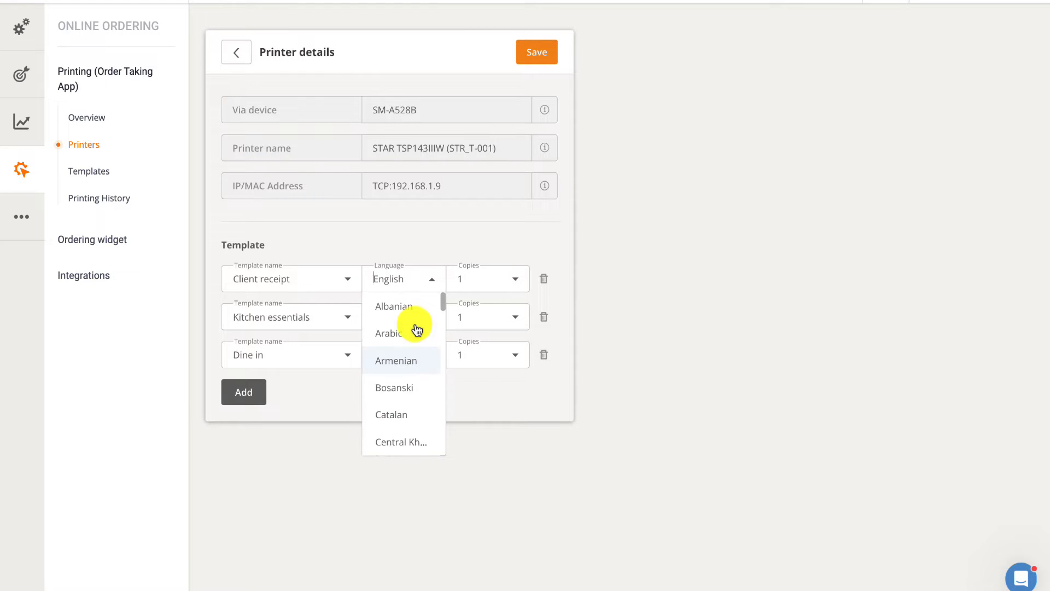
click(437, 280)
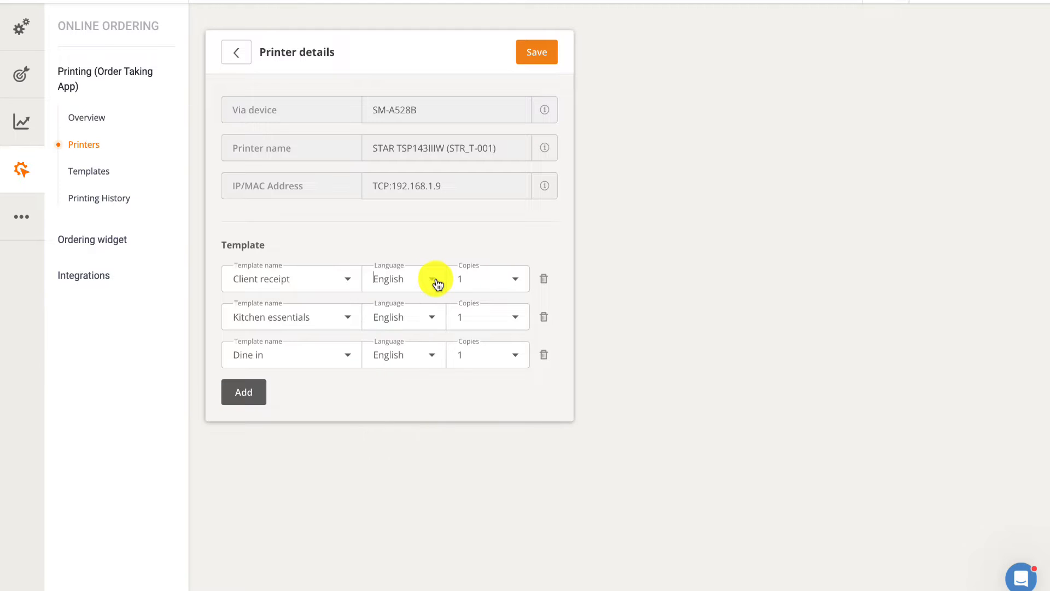
click(515, 280)
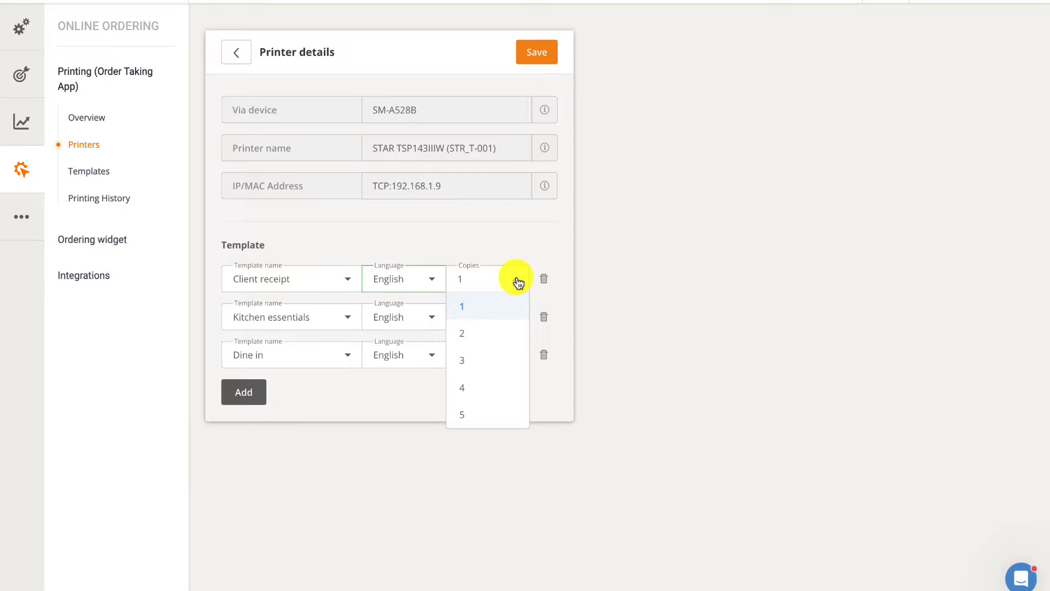
scroll(497, 335, down, 1)
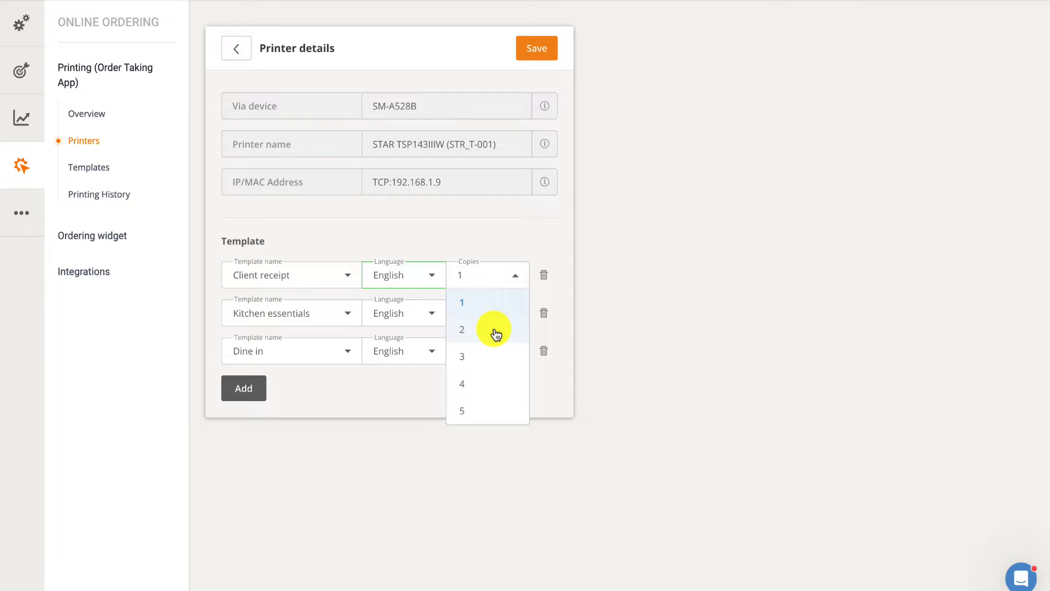
click(516, 280)
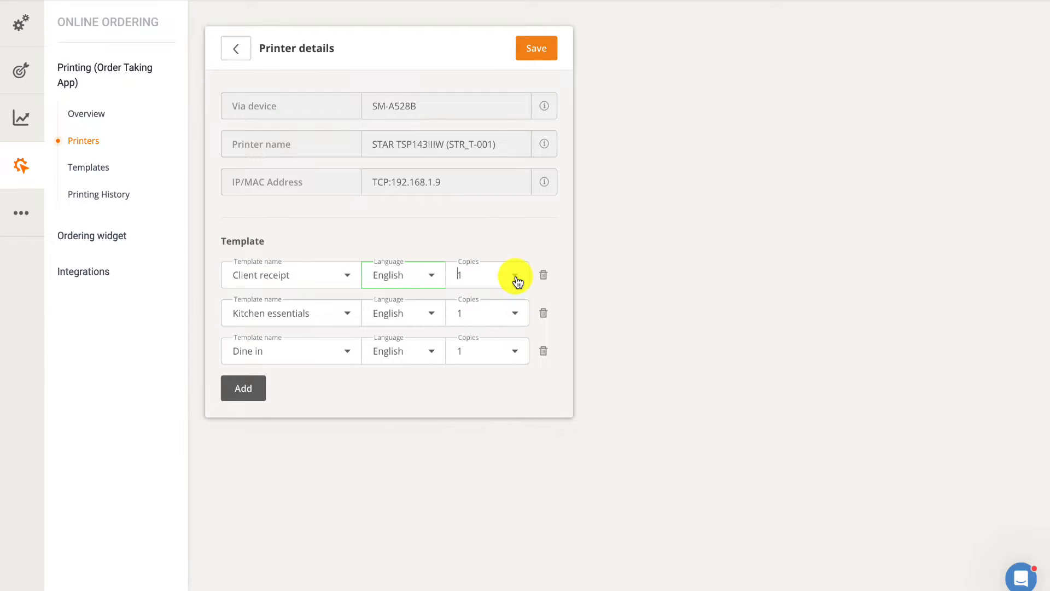
scroll(516, 281, up, 1)
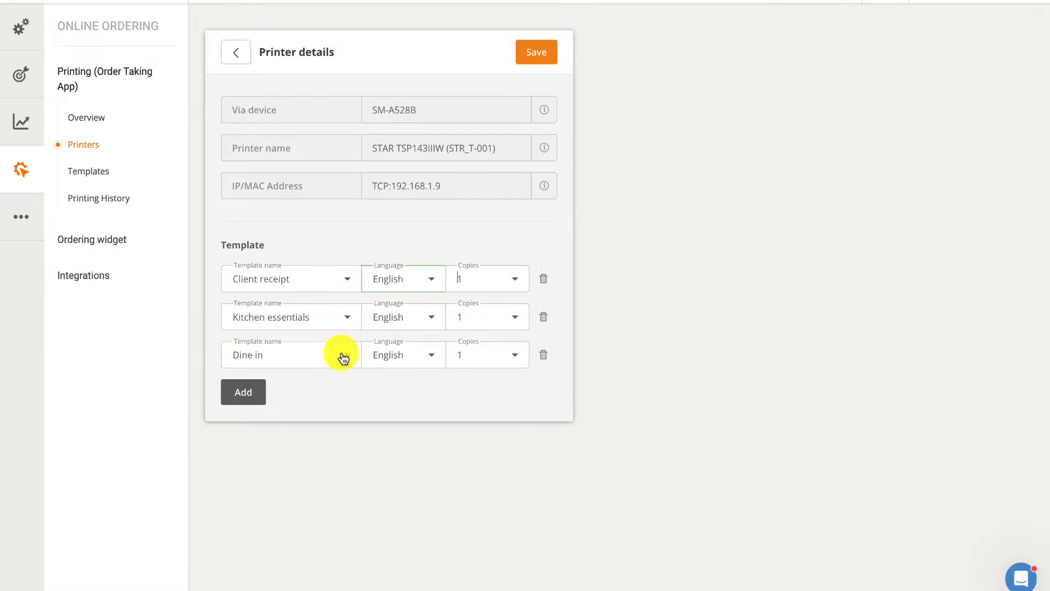
Add a QR Code template entry to the printer and delete that entry again
click(257, 390)
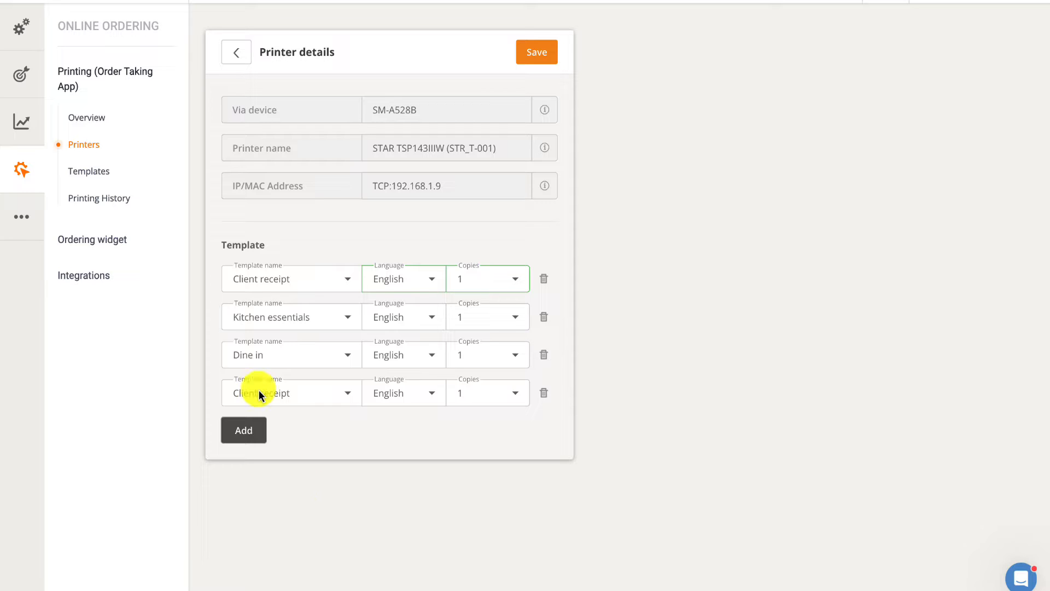
click(347, 393)
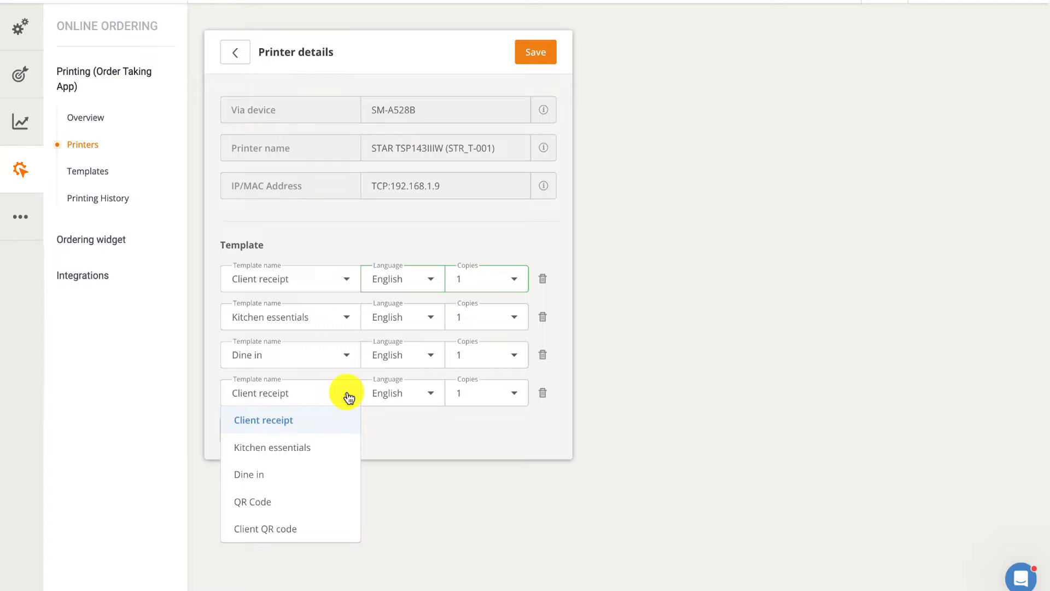
click(309, 498)
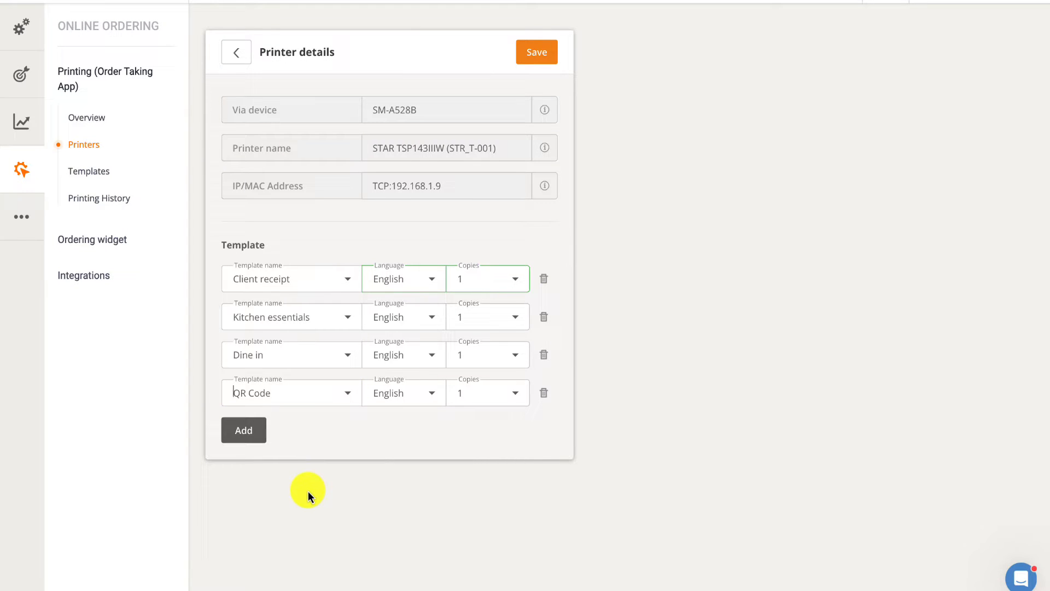
click(545, 393)
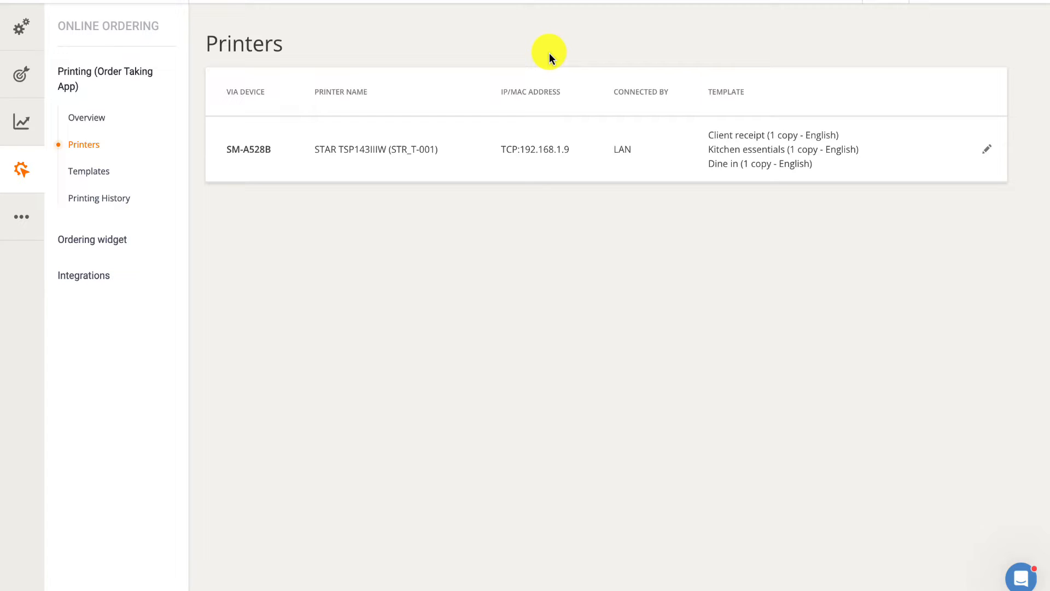
Create a custom printing template of type Client receipt named "Client Receipt" and save it
click(98, 166)
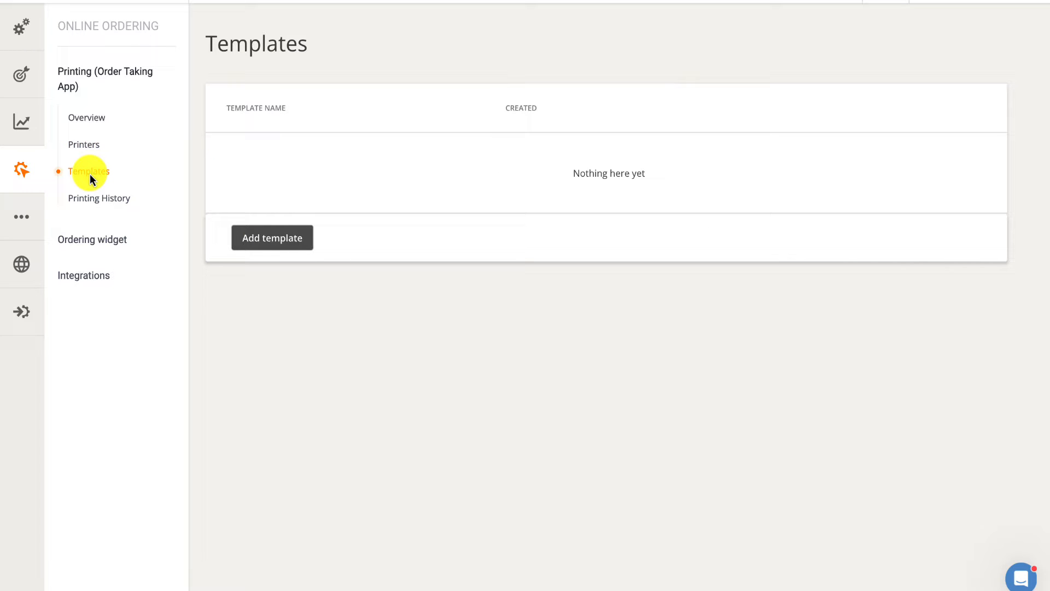
click(261, 235)
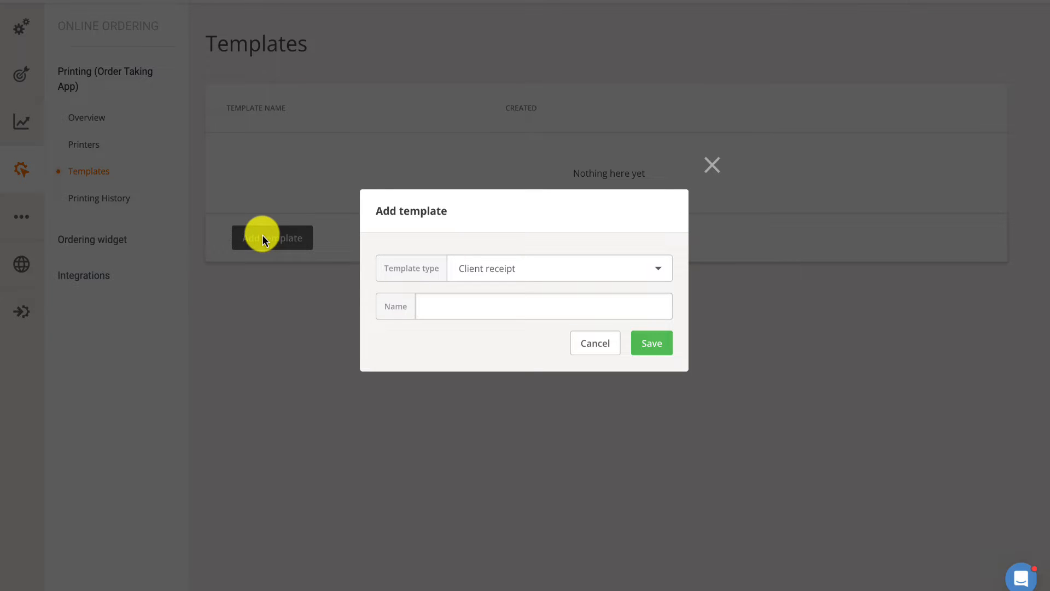
click(661, 269)
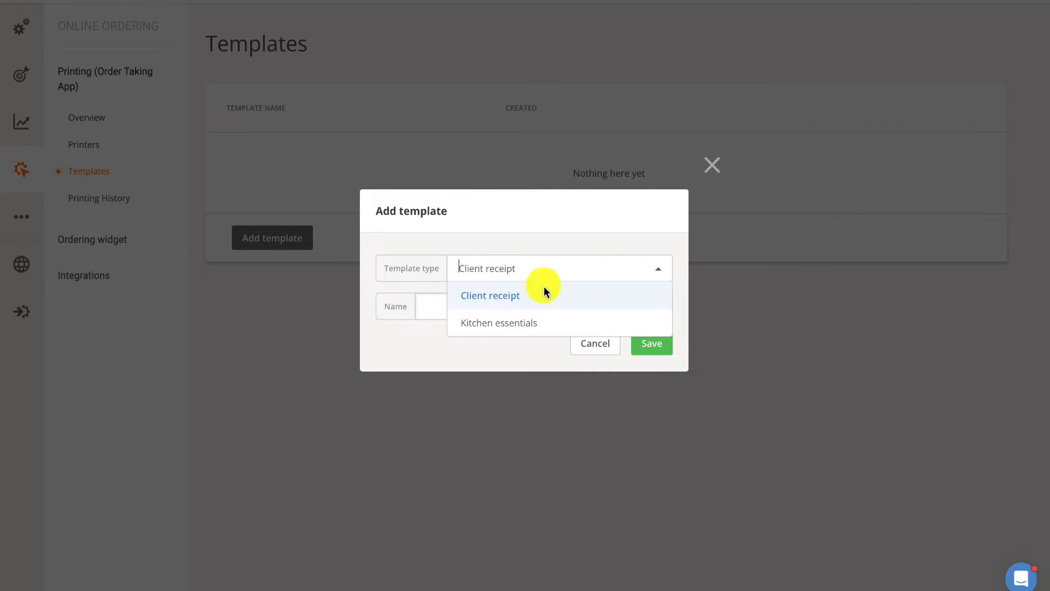
click(504, 297)
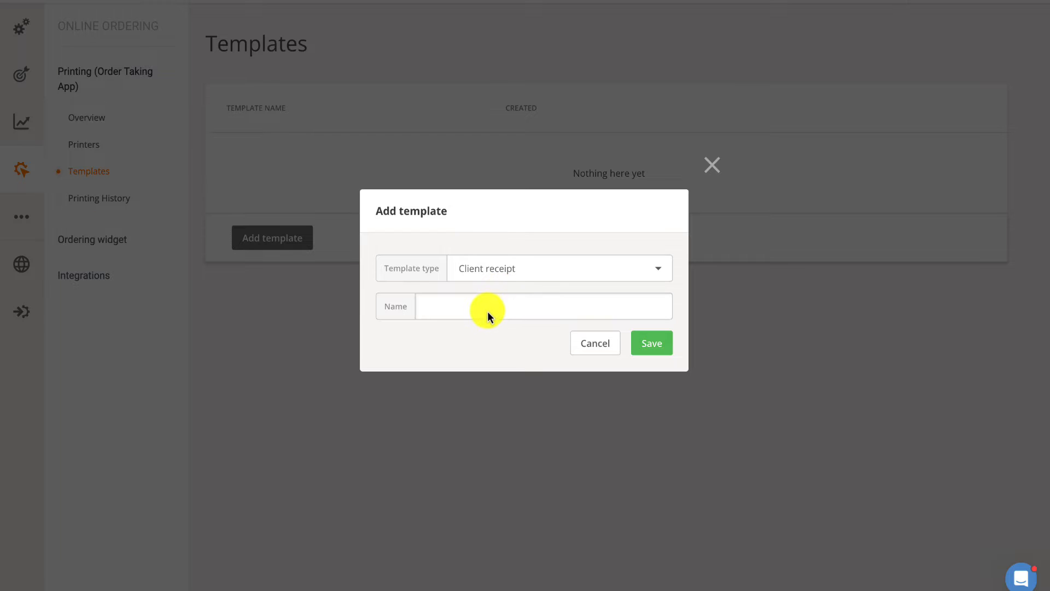
click(487, 311)
text(Clie)
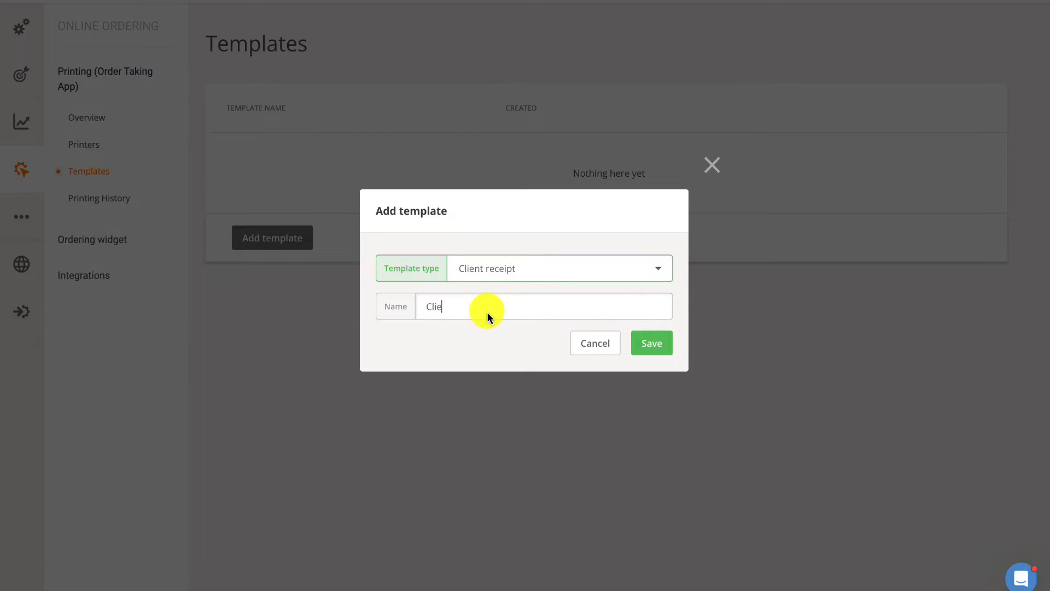
text(nt Receipt)
click(652, 343)
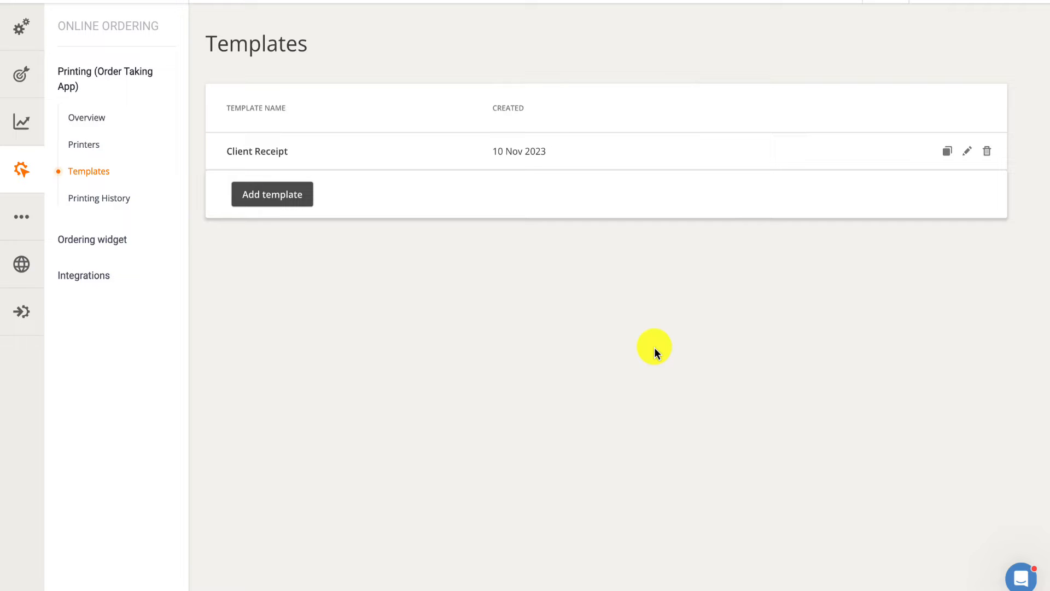
Open the Client Receipt template for editing and set the payment in its preview options to Card (delivery)
click(964, 150)
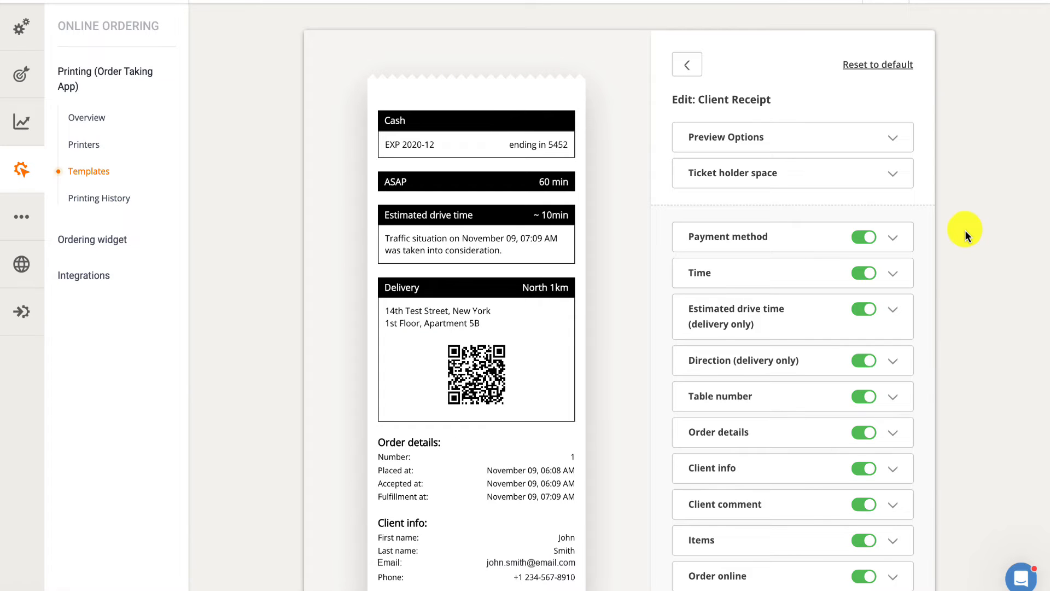
click(892, 140)
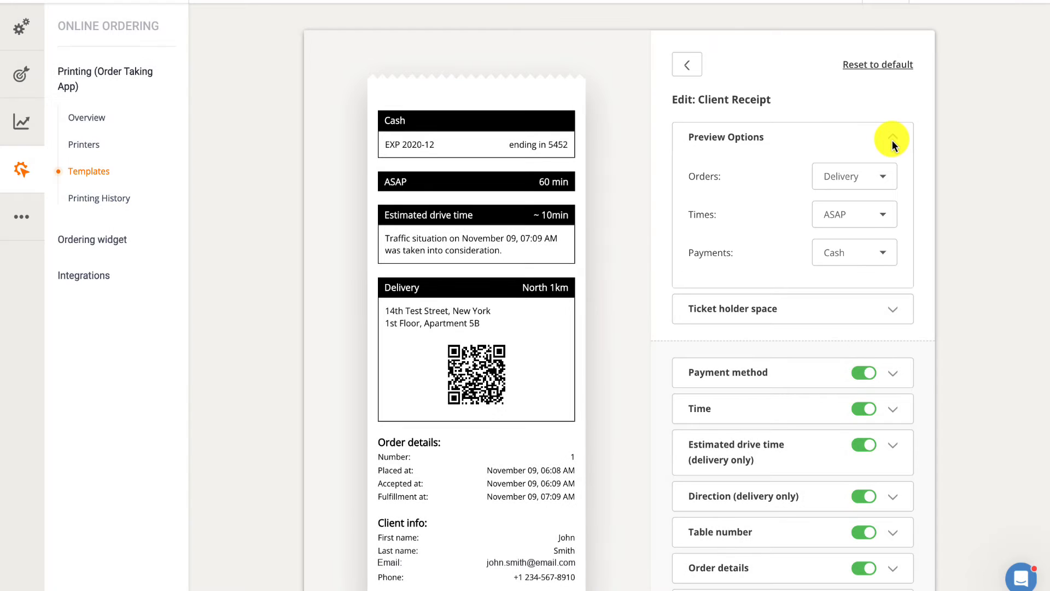
click(888, 175)
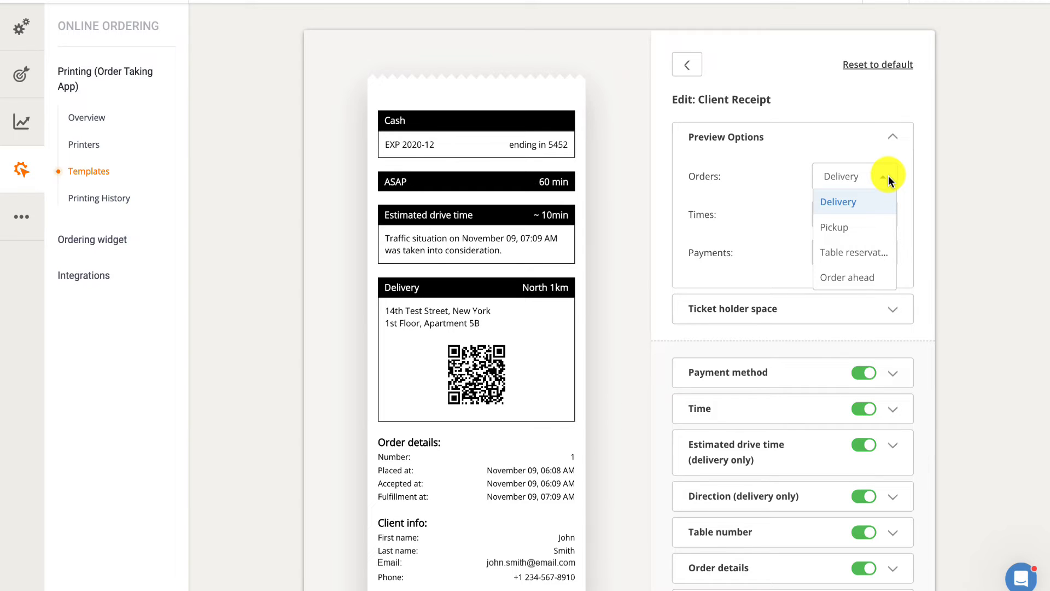
click(889, 176)
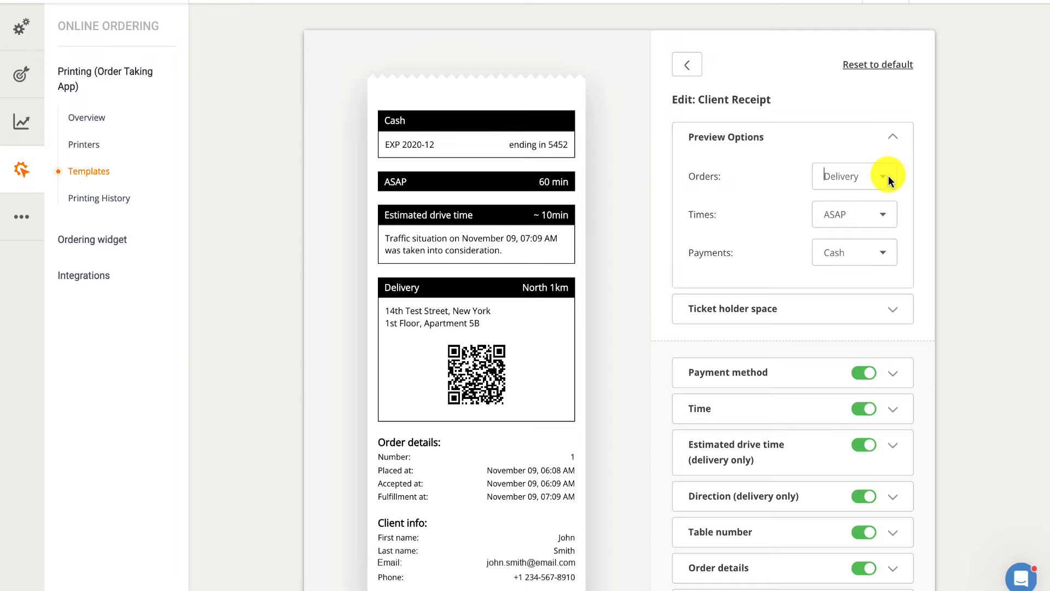
click(888, 213)
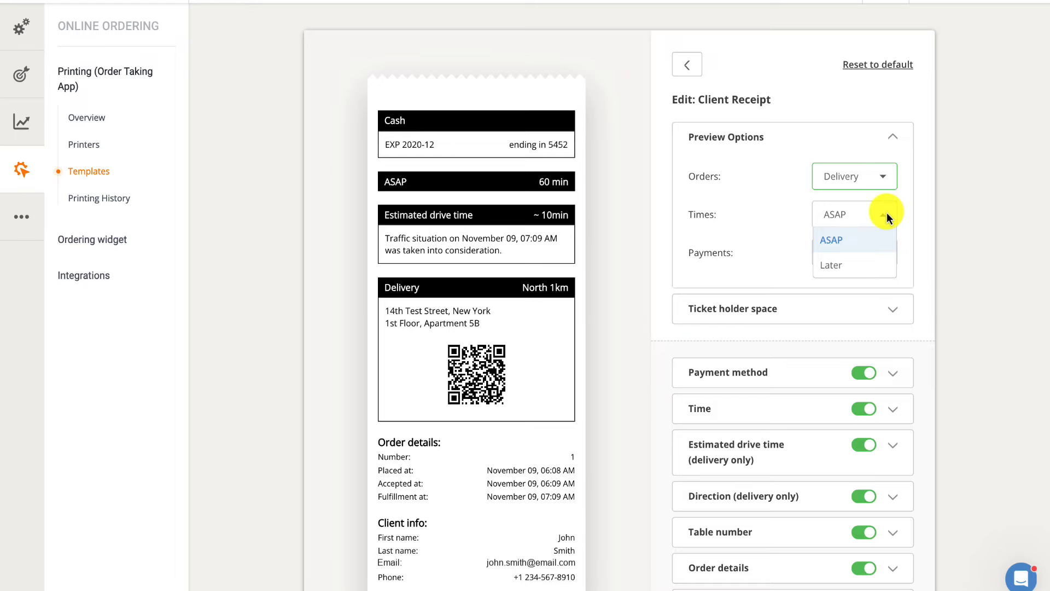
click(888, 212)
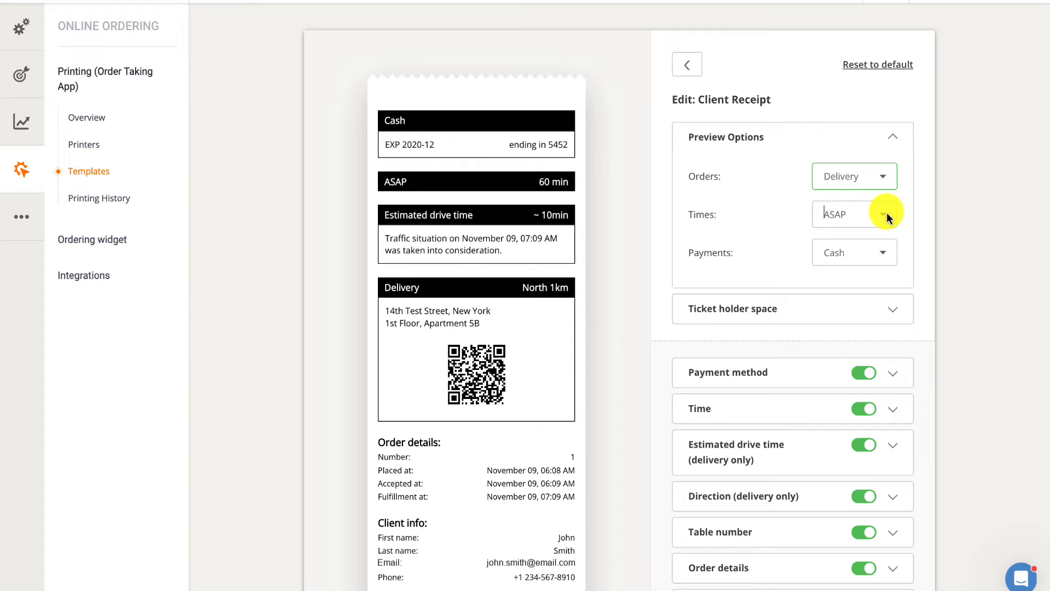
click(886, 252)
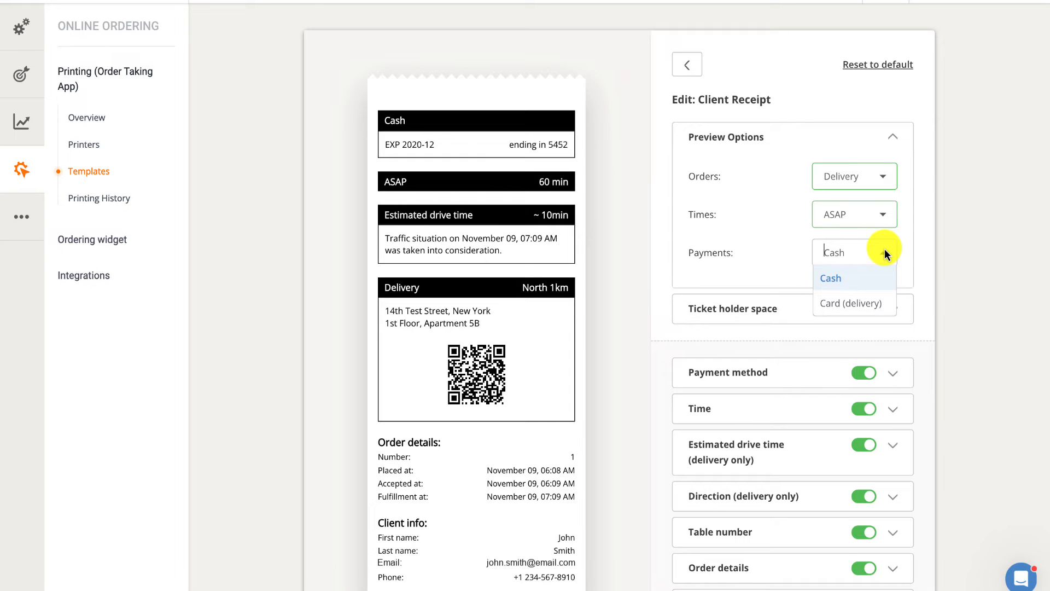
click(875, 302)
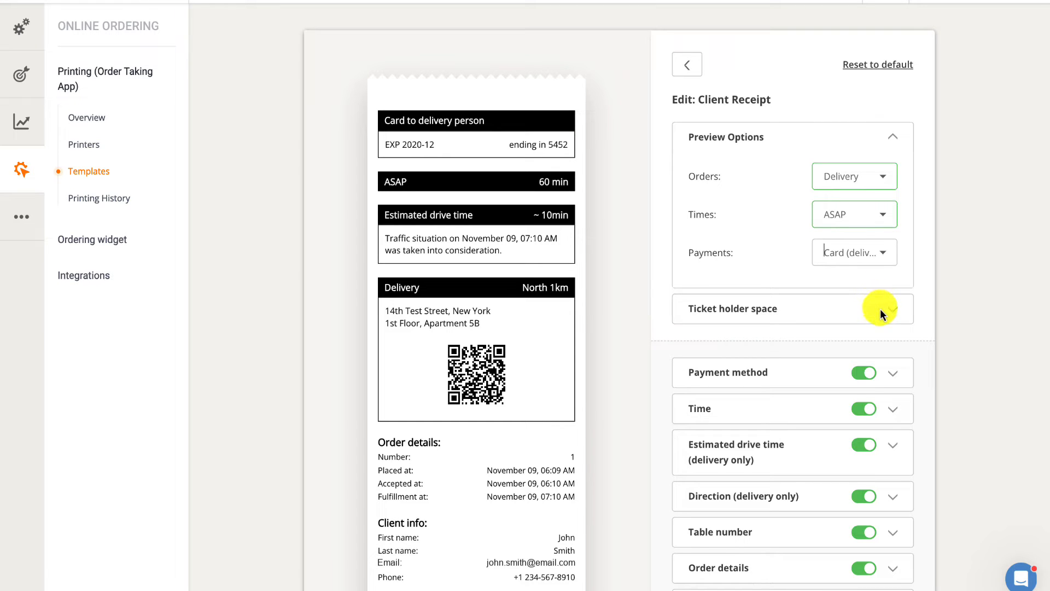
Set the ticket holder space of the Client Receipt template to 4 blank lines
click(882, 311)
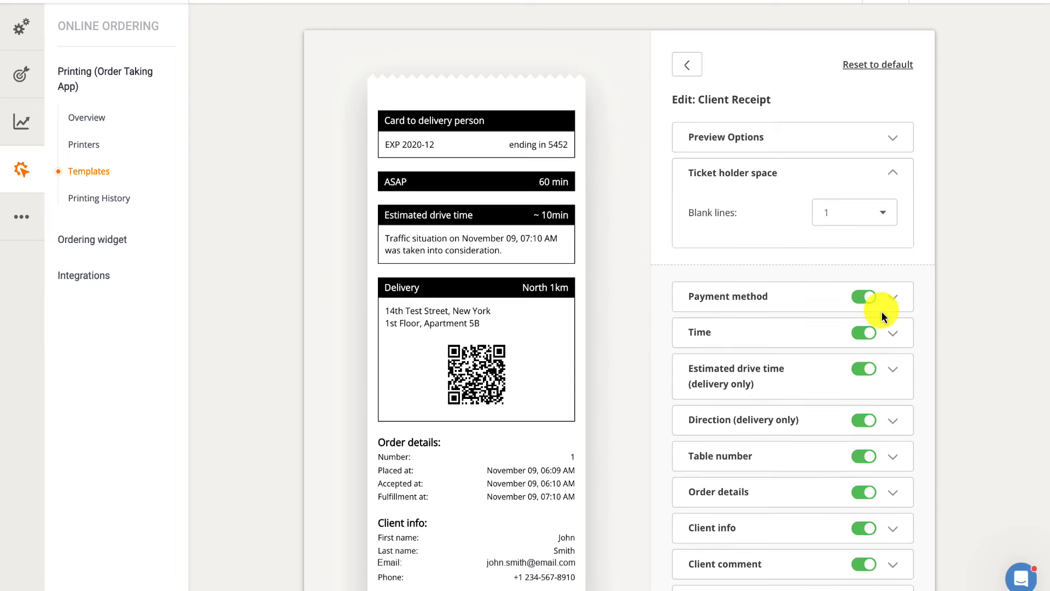
click(883, 221)
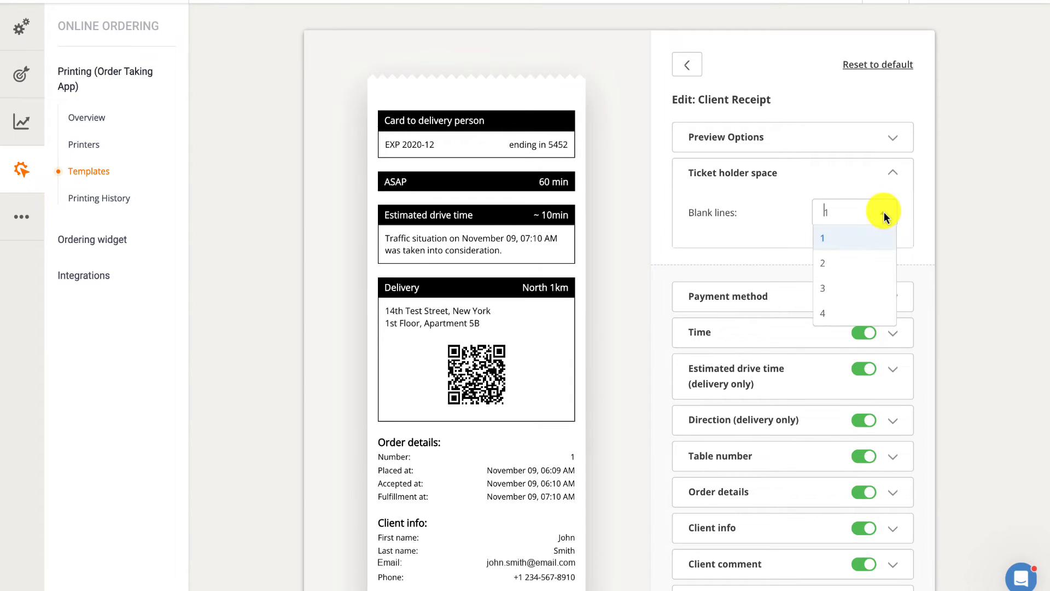
click(870, 310)
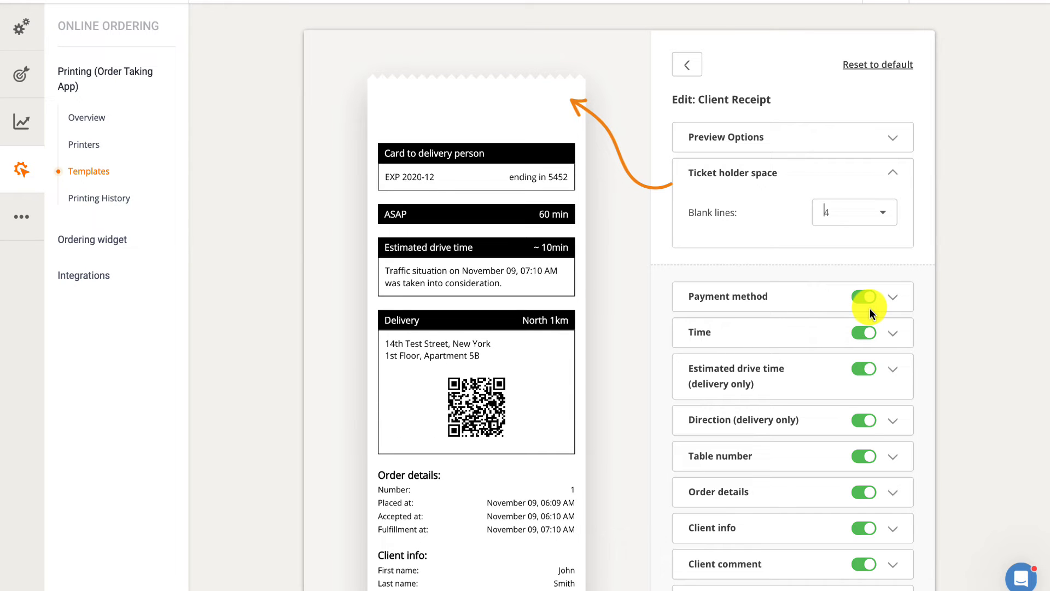
Set the ticket holder space to 1 blank line and open the Payment method settings
click(885, 215)
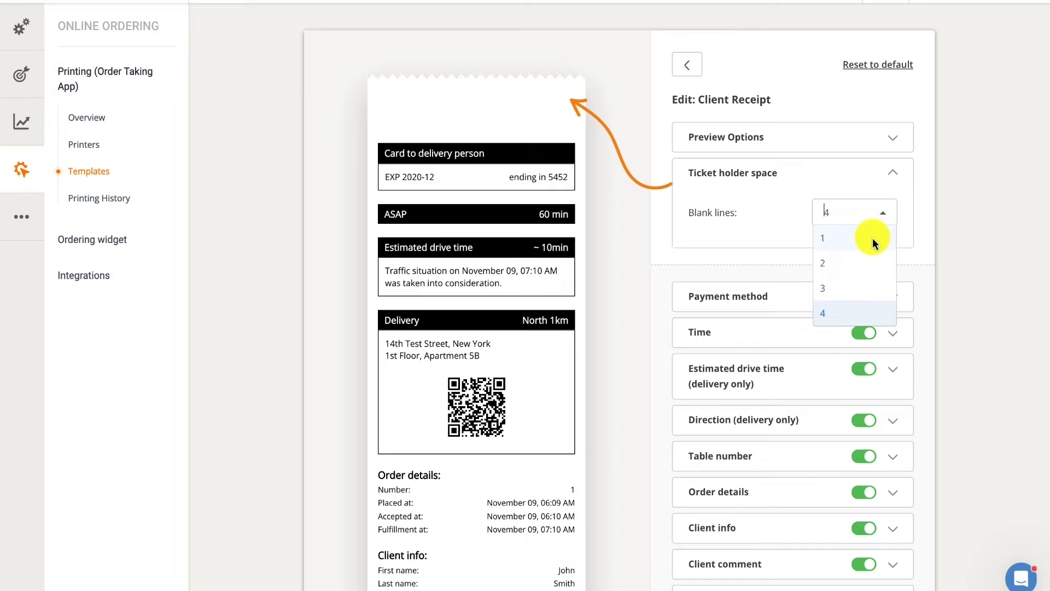
click(872, 238)
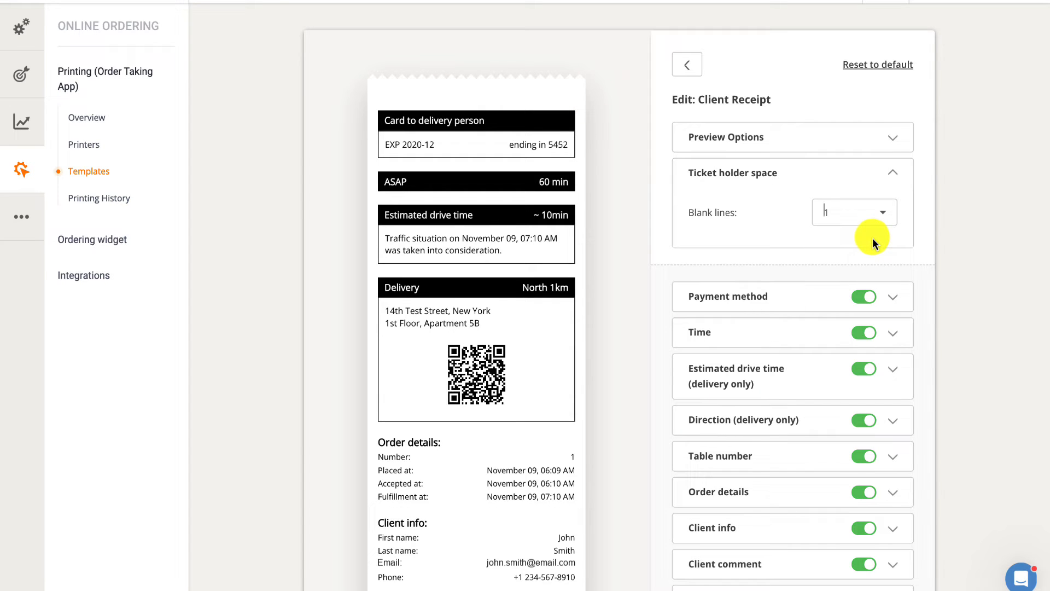
click(834, 293)
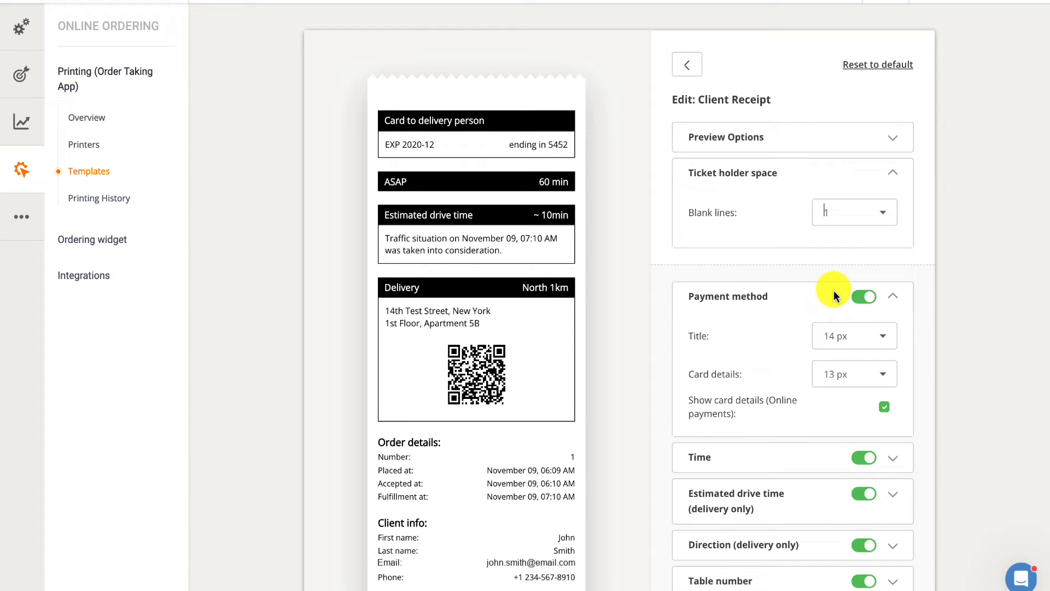
Set both the title and the card details text of the Payment method section to 18 px
click(884, 336)
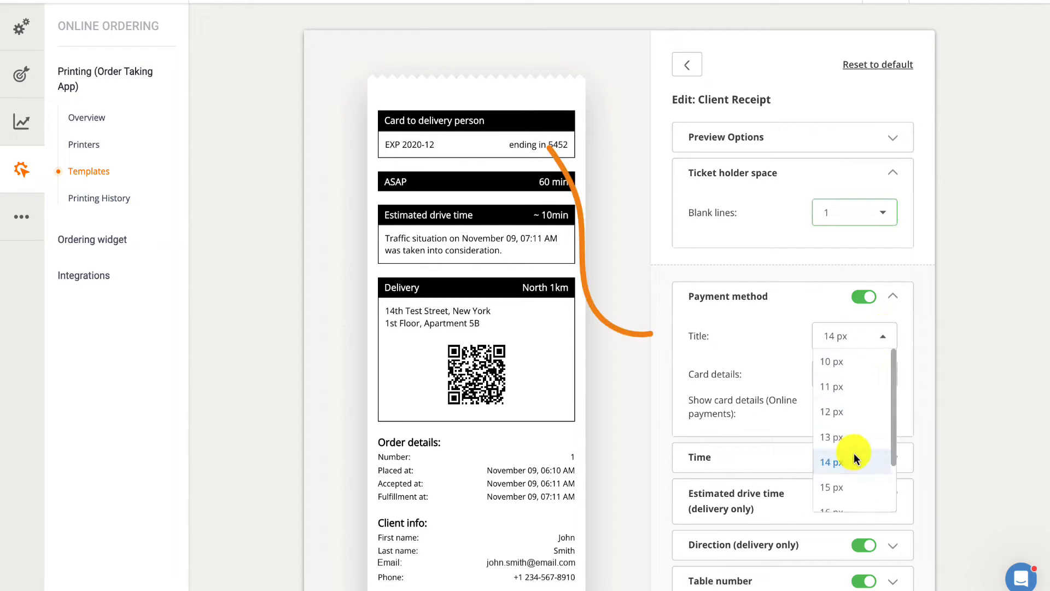
click(854, 497)
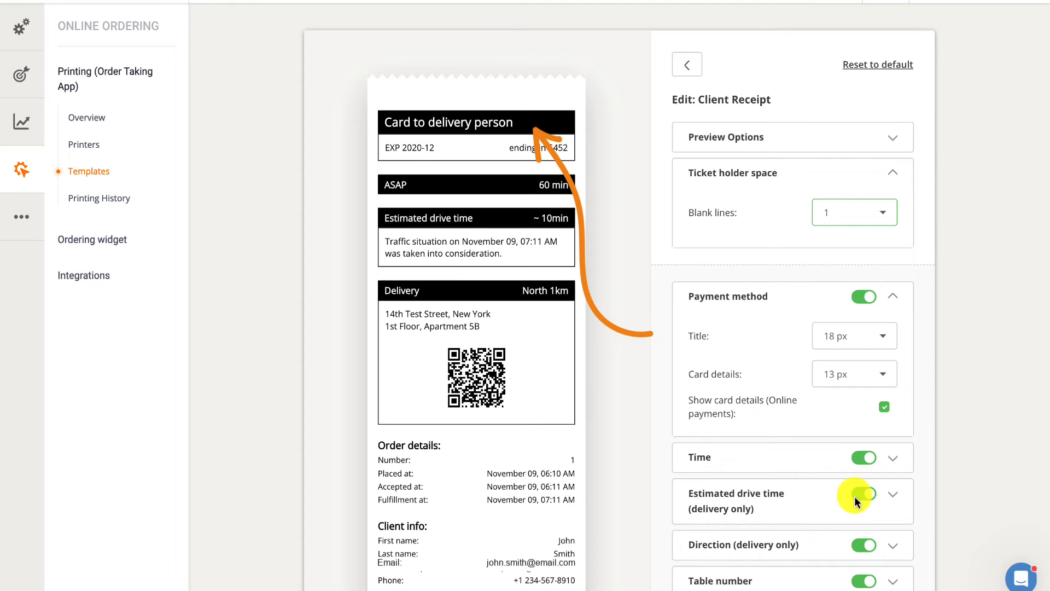
click(882, 374)
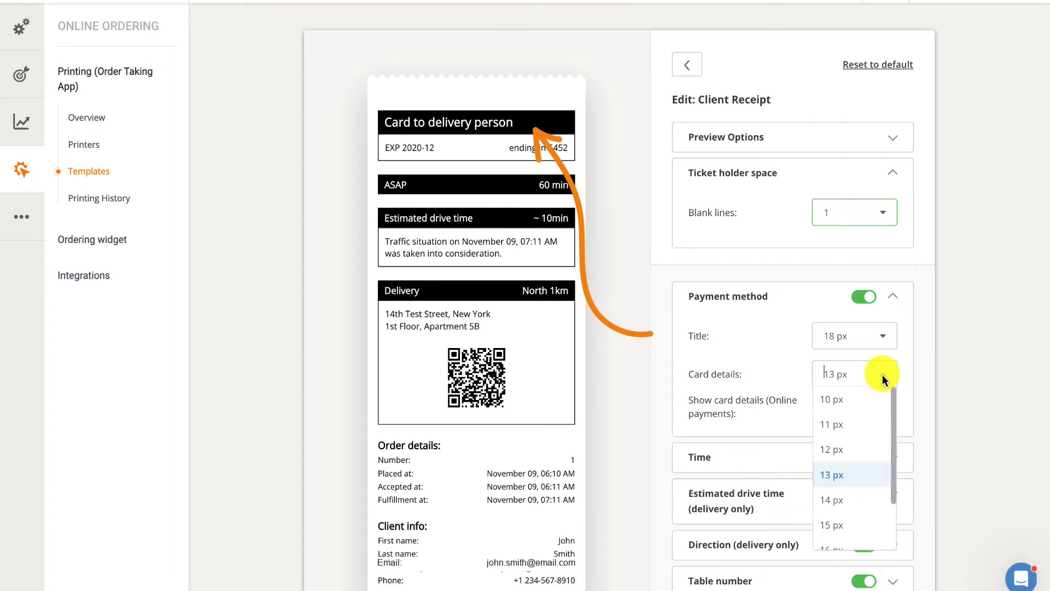
click(845, 527)
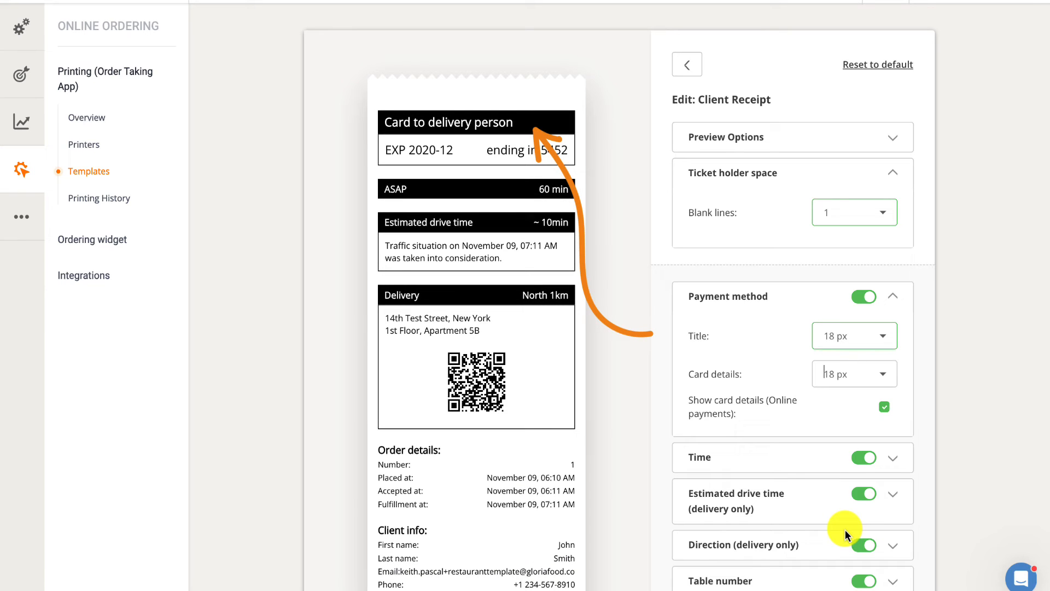
Set the Payment method title and card details to 14 px, keeping the section and its card details enabled
click(883, 336)
click(860, 396)
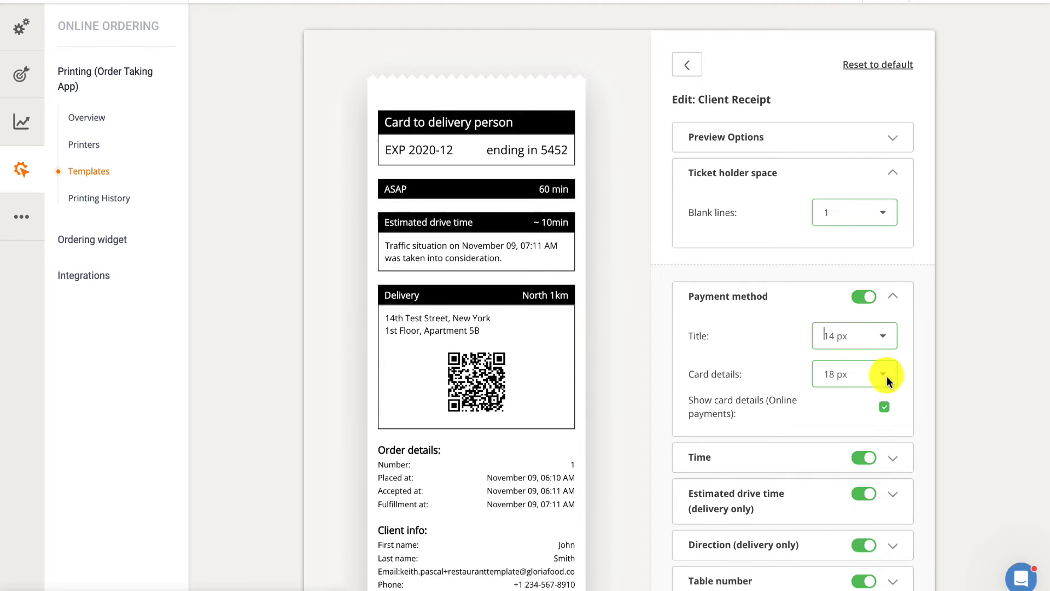
click(887, 376)
click(862, 438)
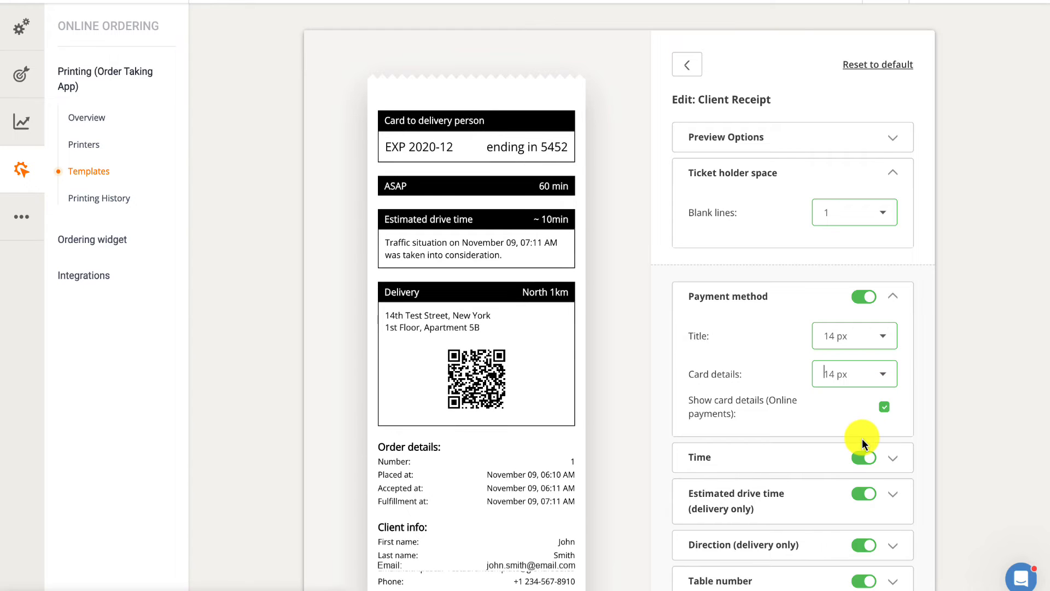
click(885, 408)
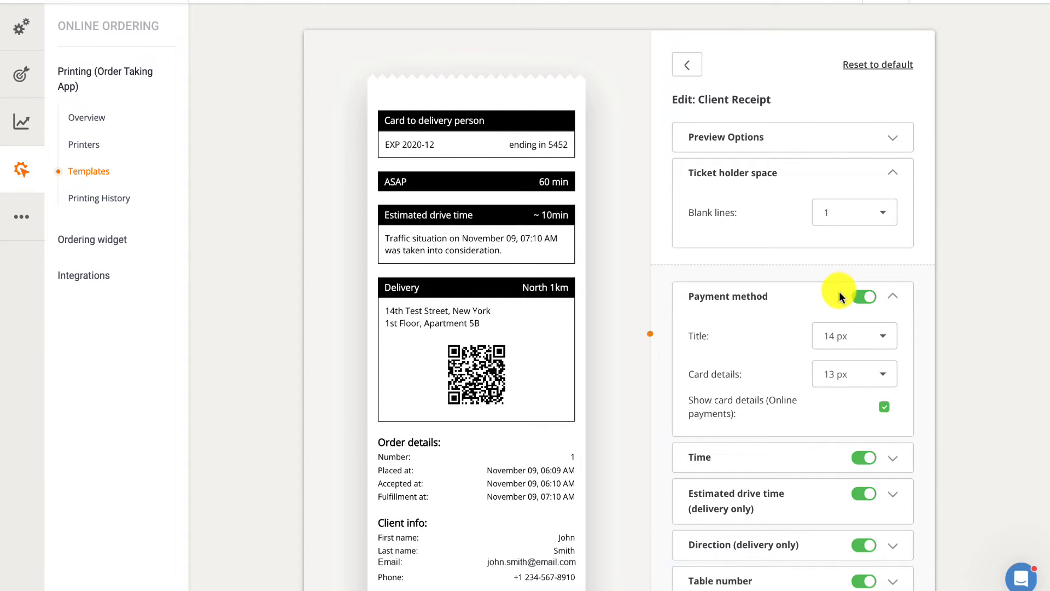
click(858, 295)
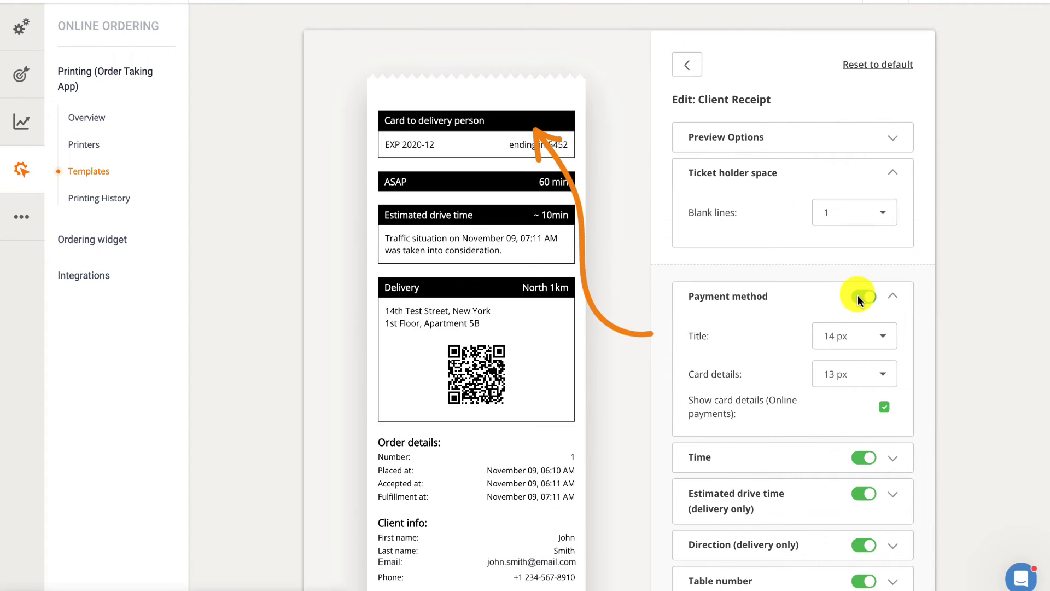
Try the Time section's title at 18 px and settle on a size of 13 px
click(823, 450)
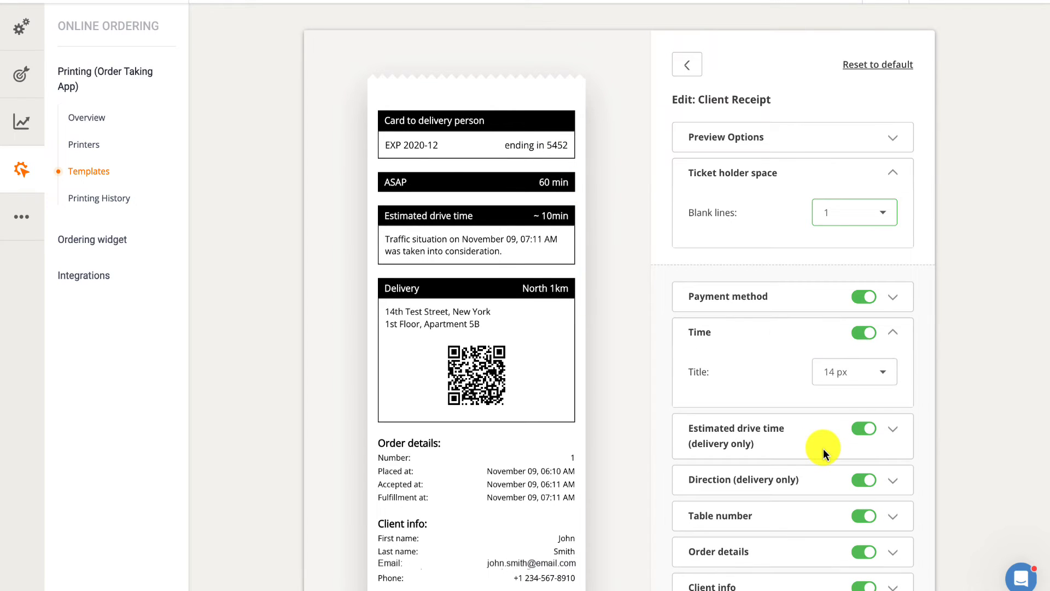
click(879, 378)
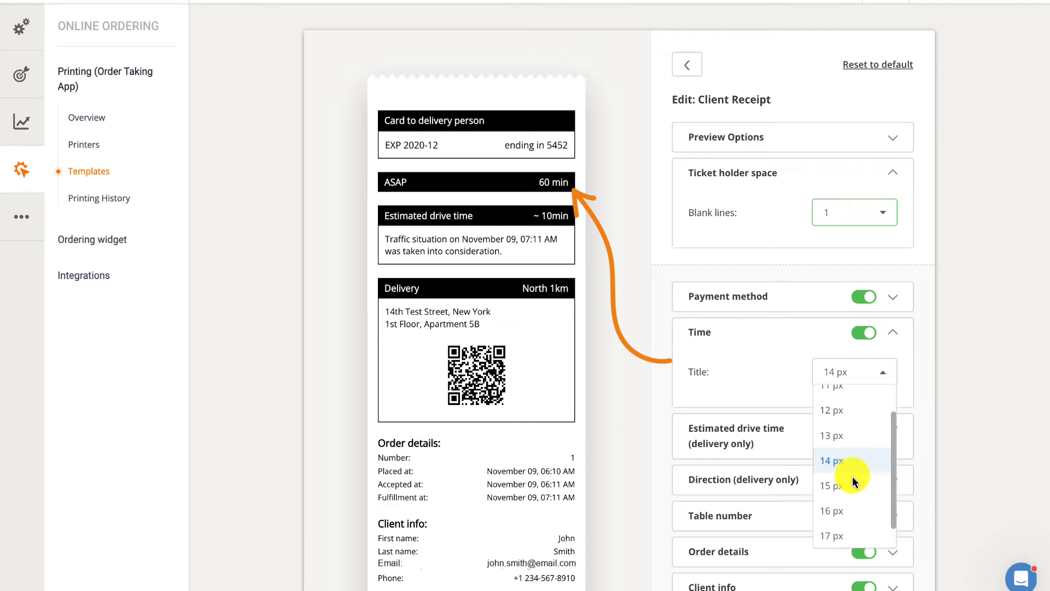
scroll(853, 481, down, 1)
click(846, 534)
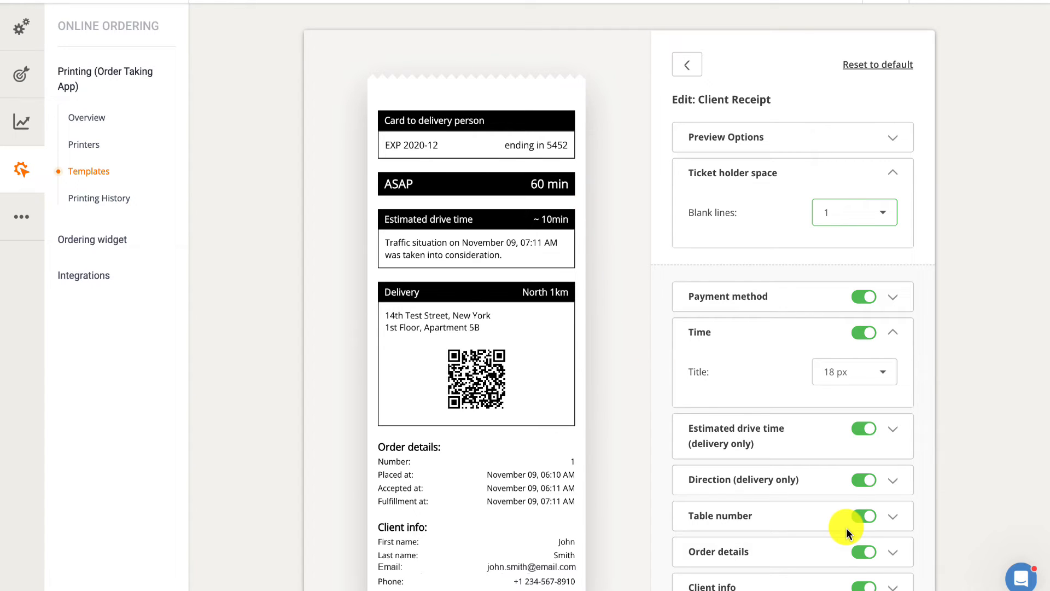
click(880, 377)
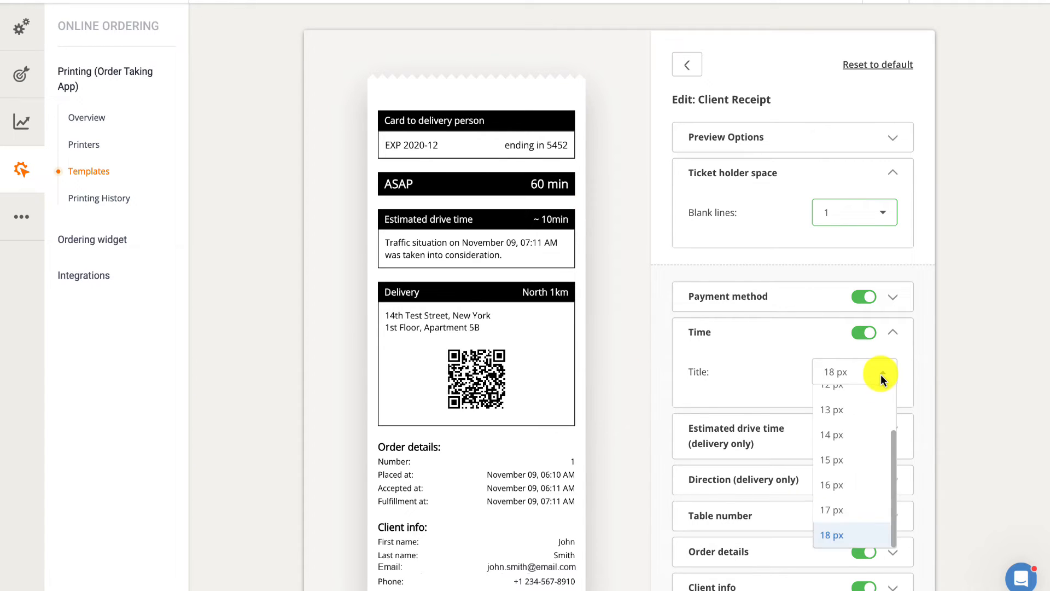
click(862, 410)
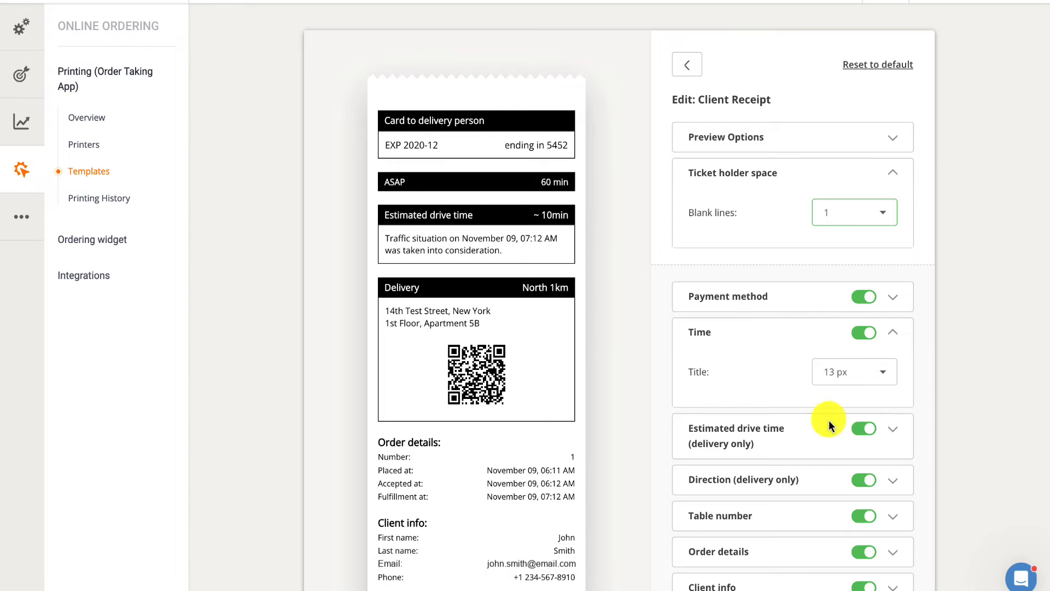
Review the text size options of Estimated drive time and the text and address QR code options of Direction
click(787, 432)
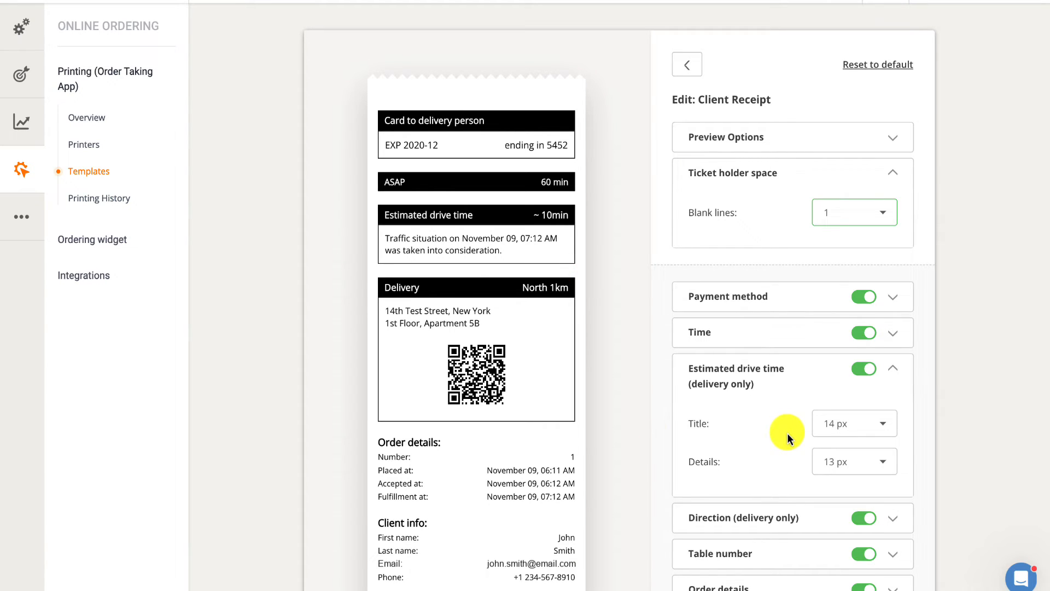
click(818, 370)
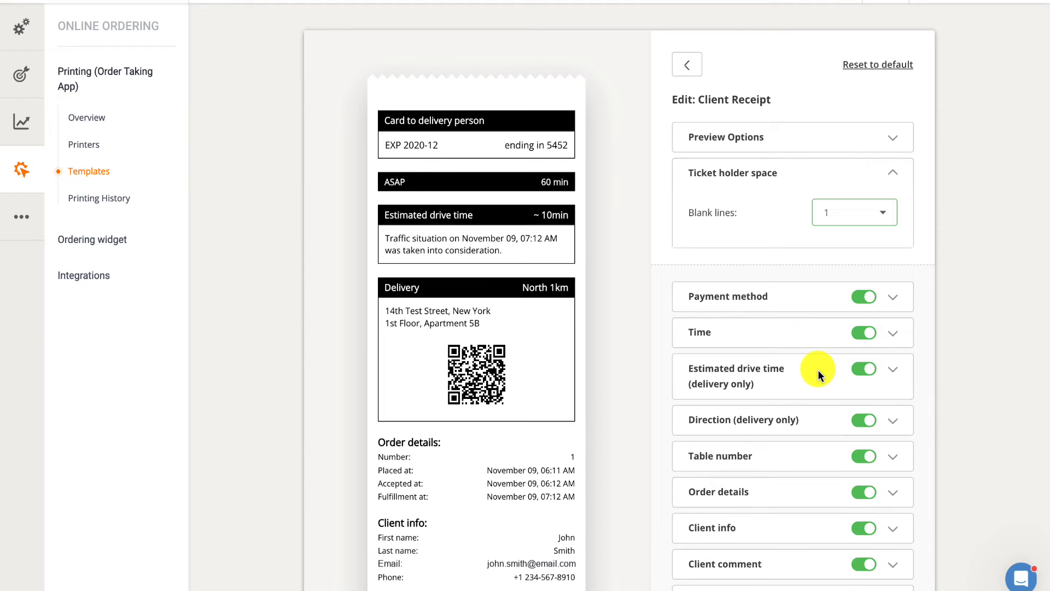
click(797, 424)
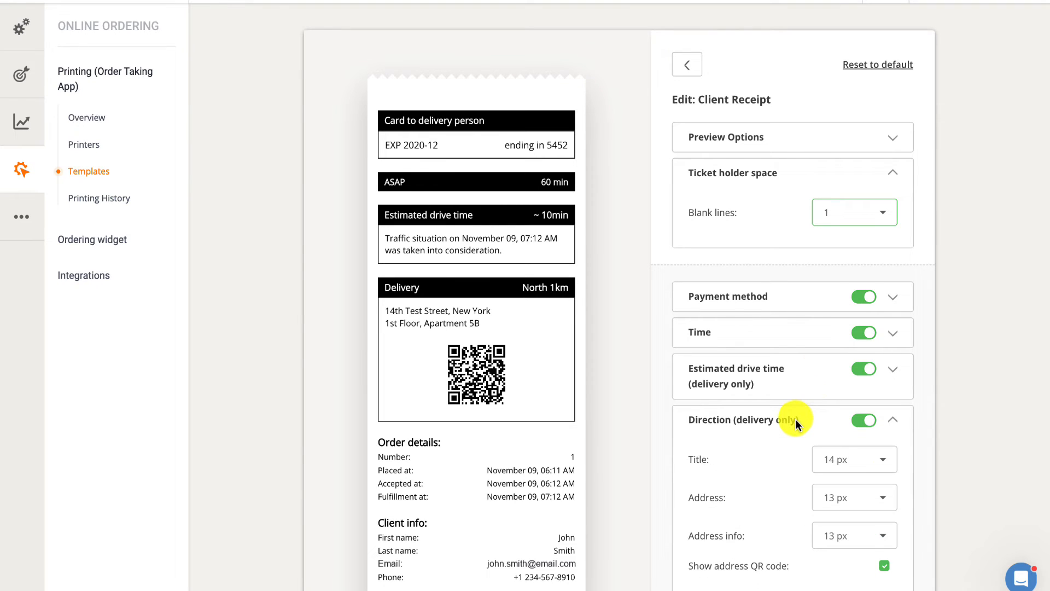
scroll(796, 424, down, 1)
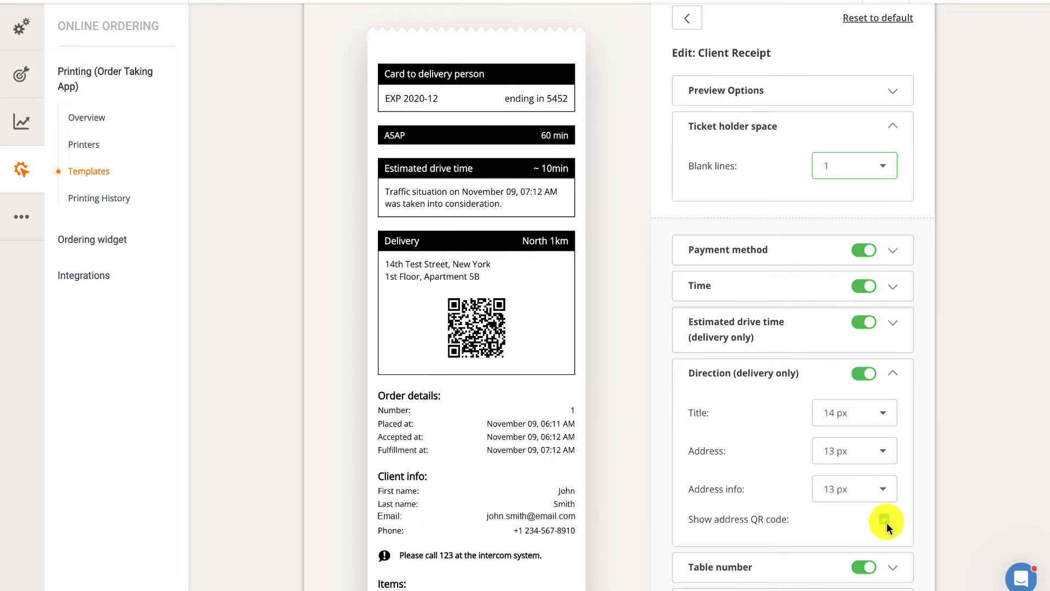
scroll(888, 523, down, 2)
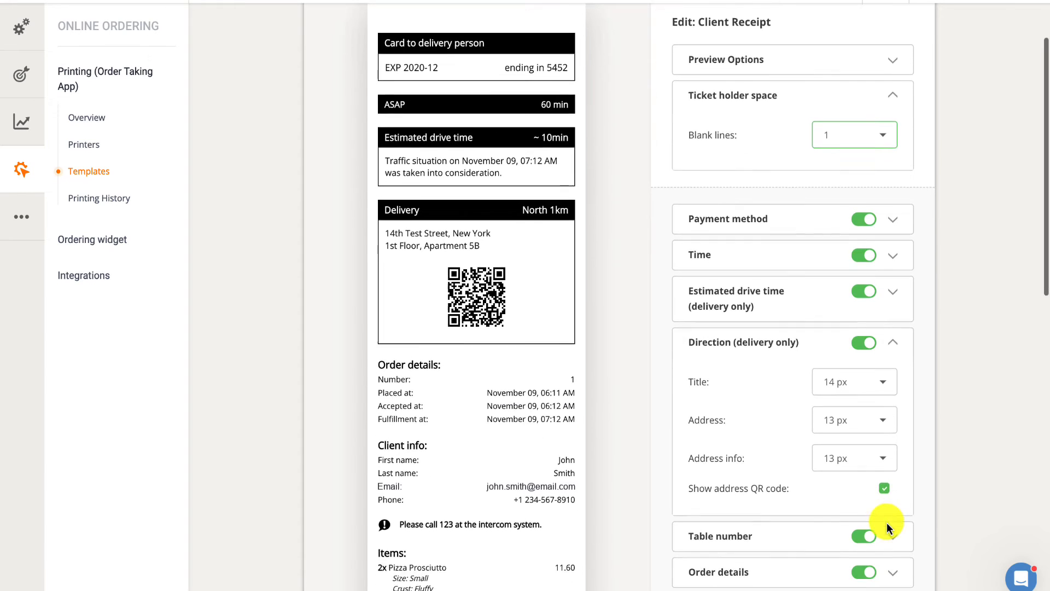
Turn off the Table number section and look through the text sizes of the Order details section
click(838, 459)
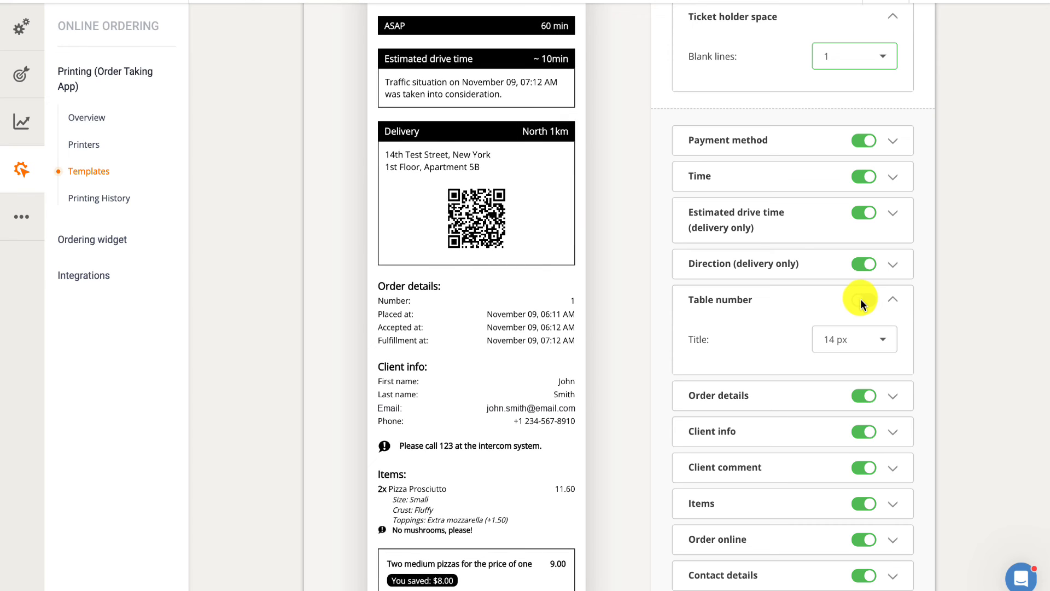
click(808, 389)
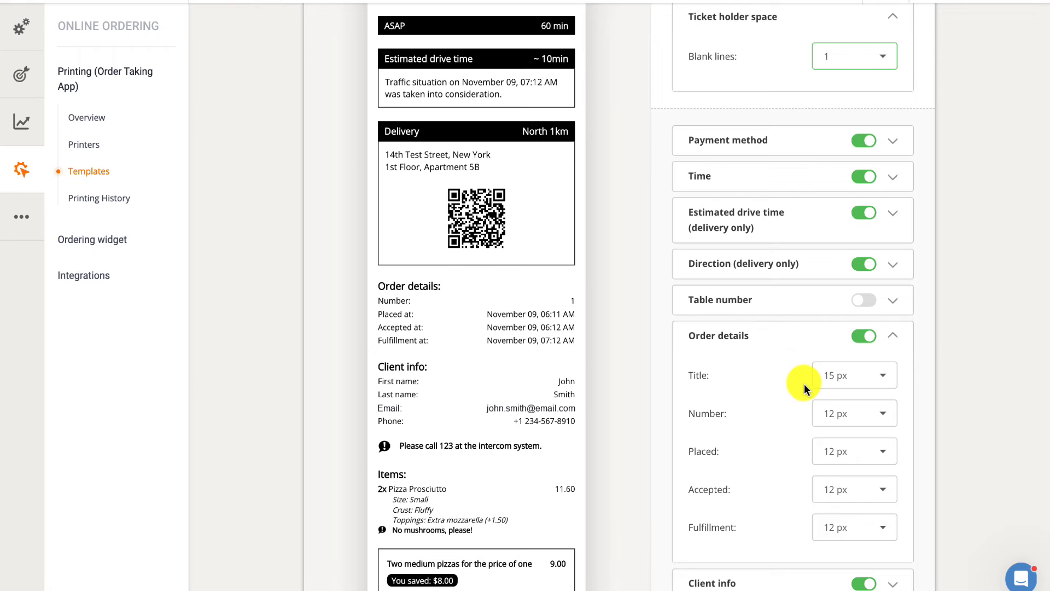
click(765, 339)
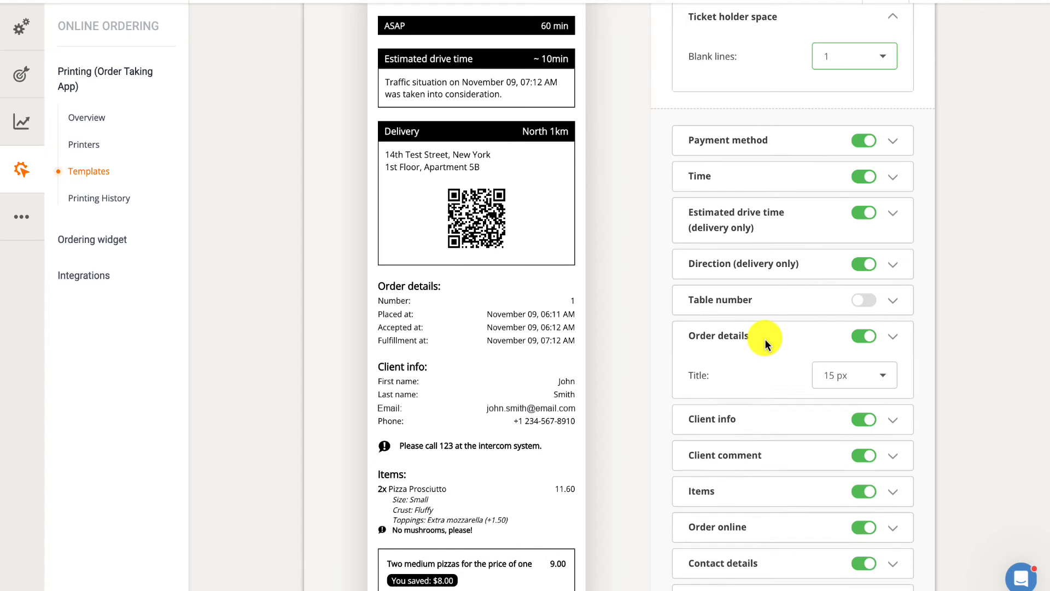
Disable showing the client email in the Client info section of the receipt
click(769, 369)
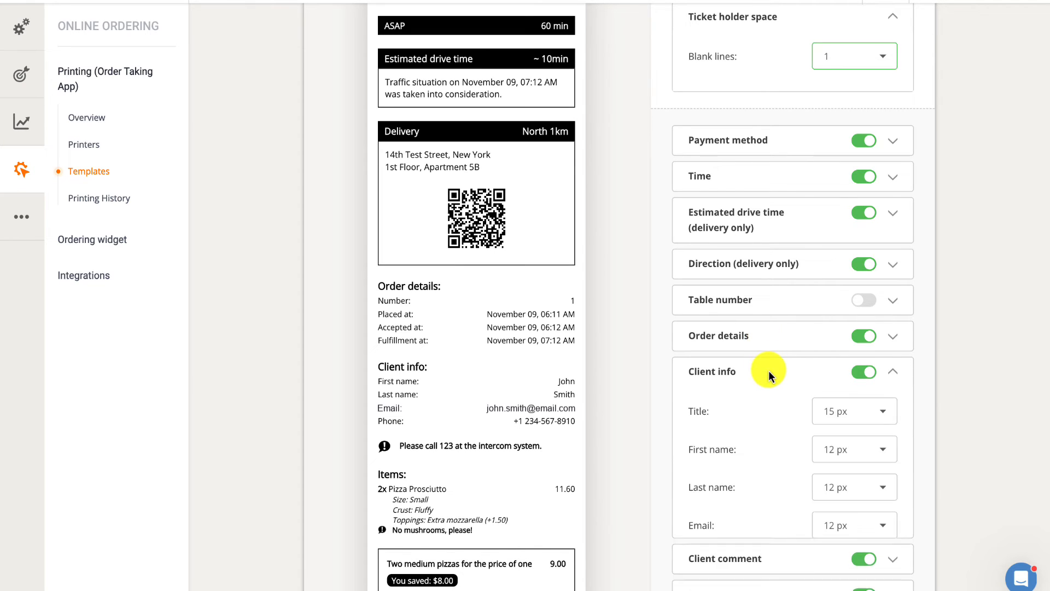
scroll(770, 370, down, 1)
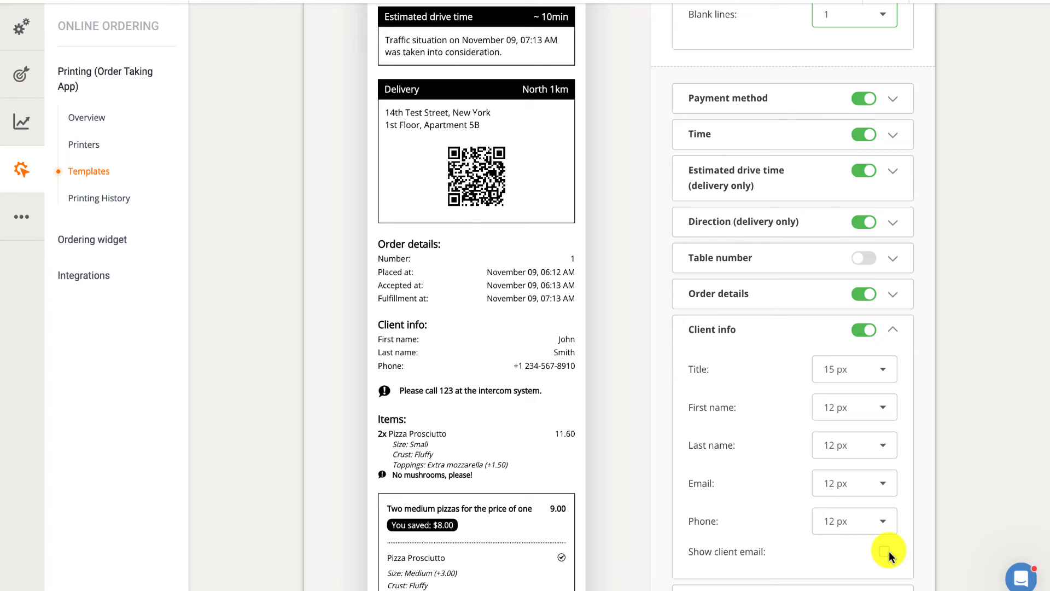
scroll(888, 551, down, 3)
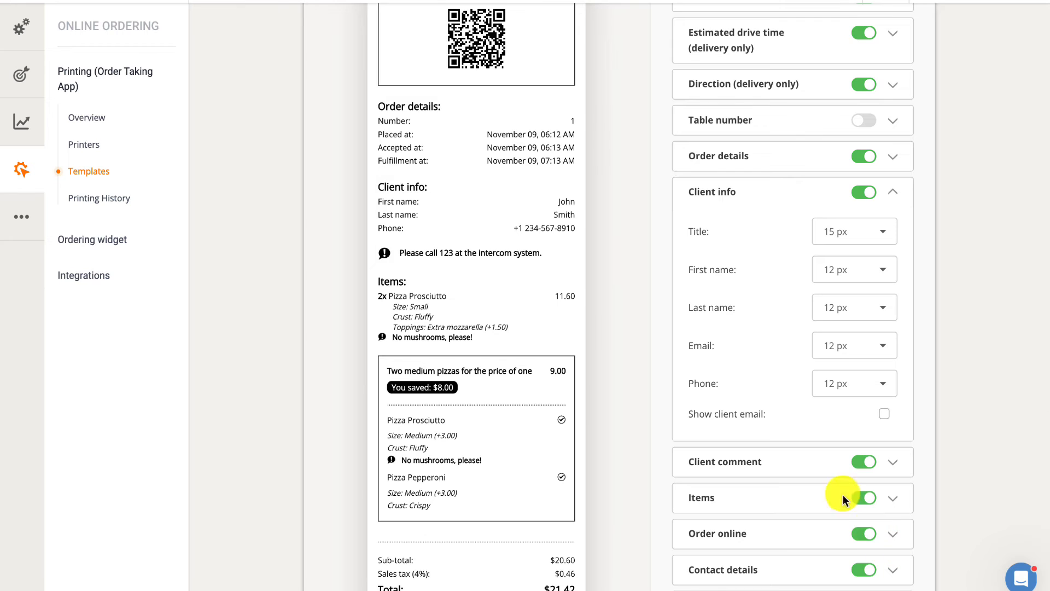
Try the Client comment text at 18 px and settle on a size of 14 px
click(811, 458)
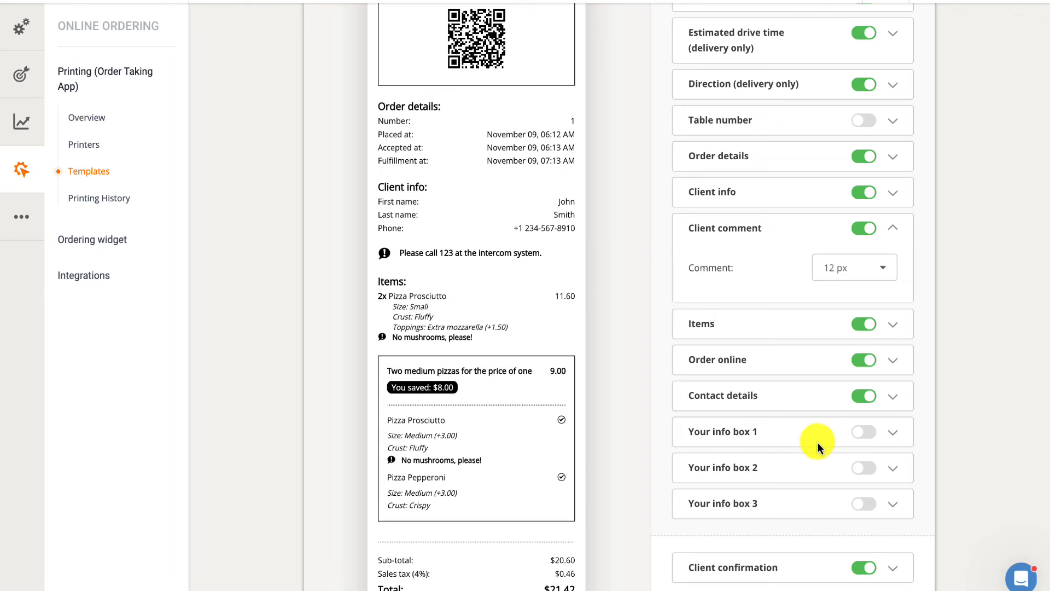
click(882, 270)
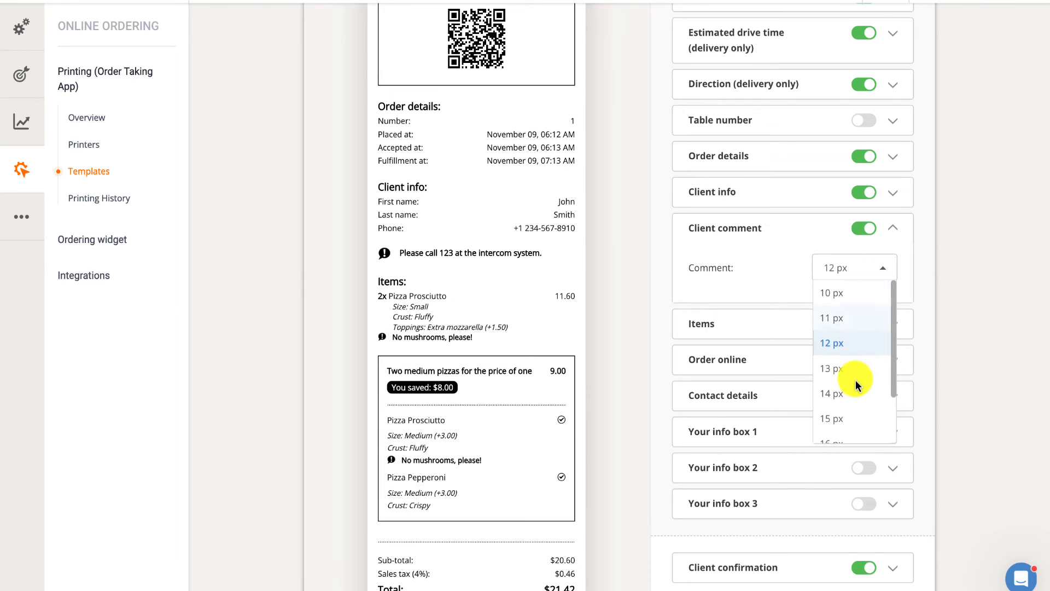
scroll(856, 379, down, 1)
click(840, 428)
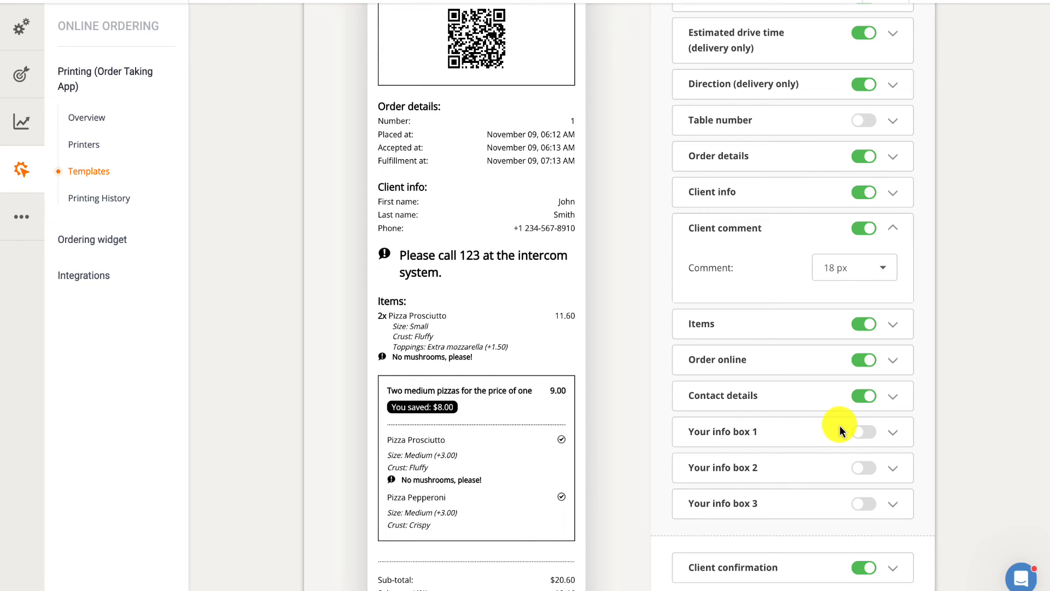
click(884, 270)
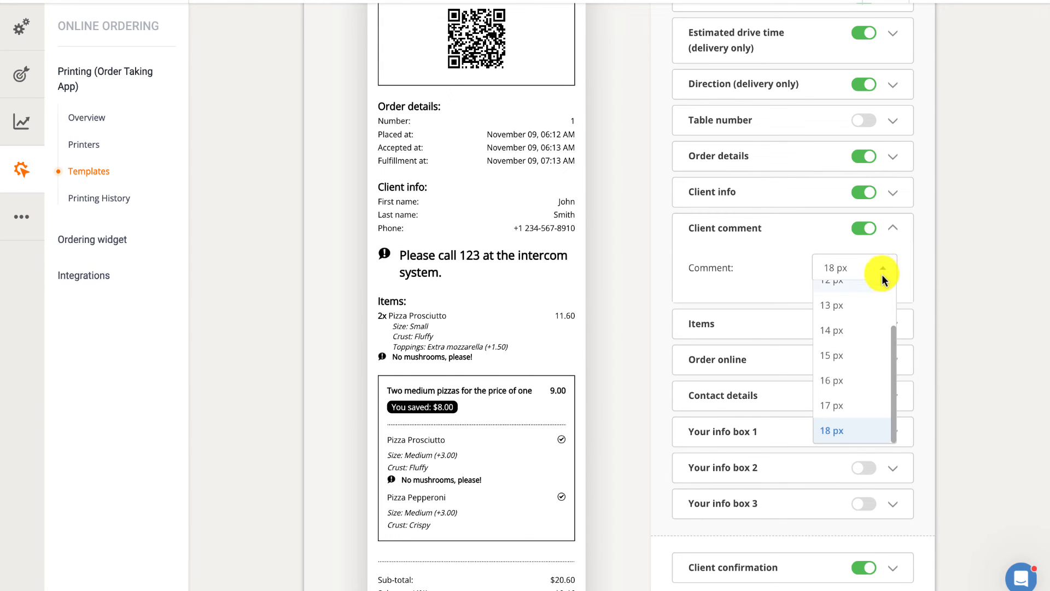
click(864, 326)
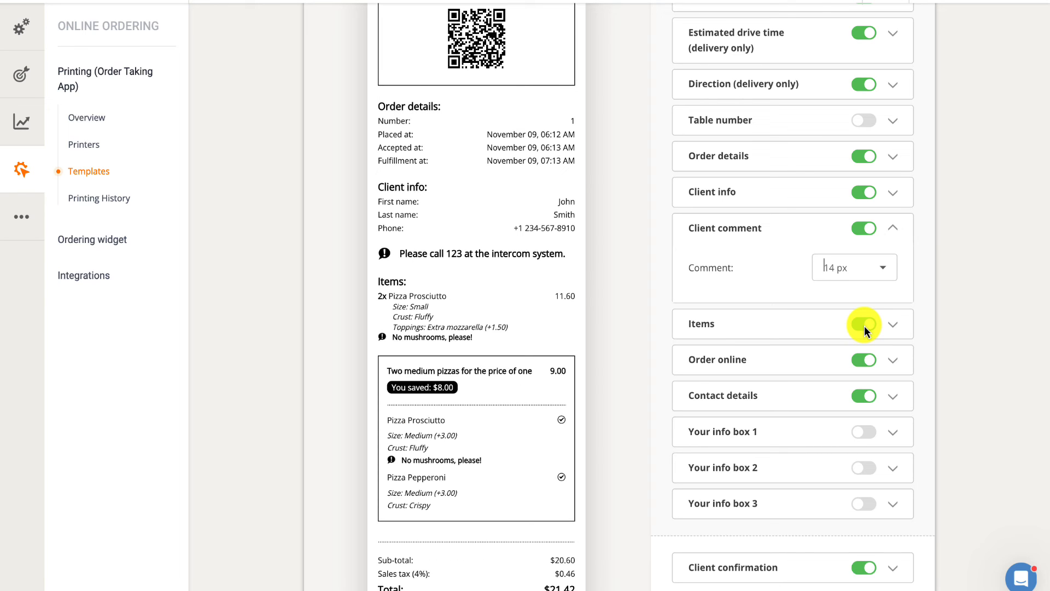
Disable showing additional fees for add-ons and sizes in the Items section
click(813, 323)
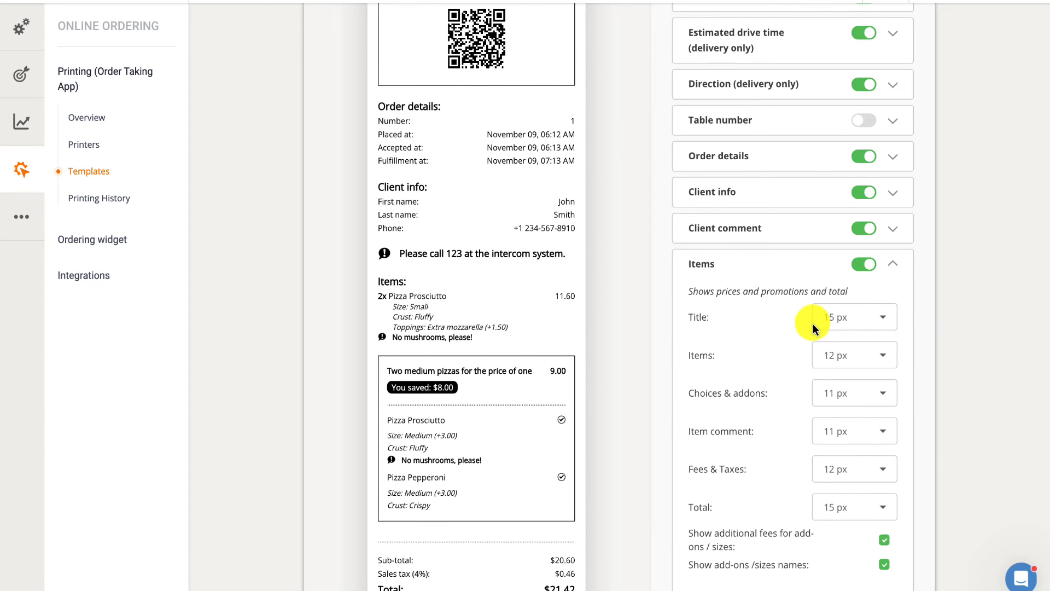
scroll(813, 327, down, 1)
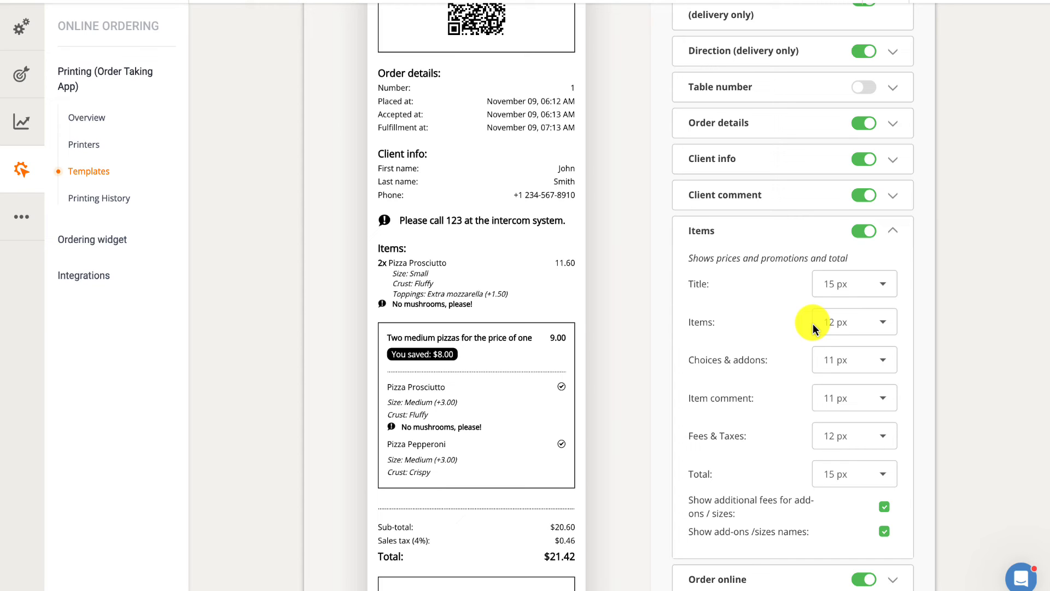
click(885, 507)
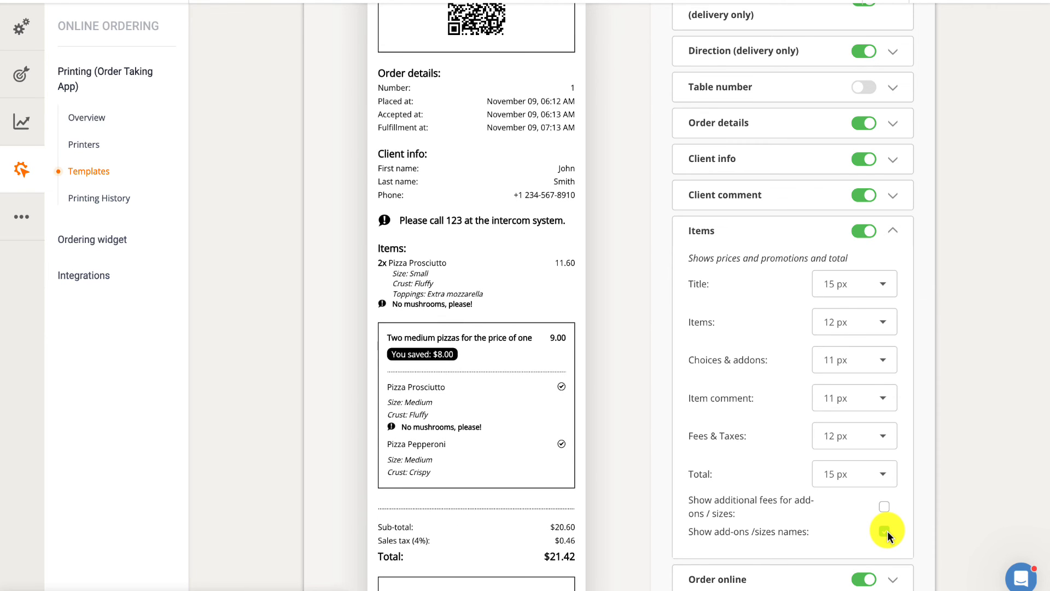
Enable showing additional fees for add-ons and sizes in the Items section again
click(884, 507)
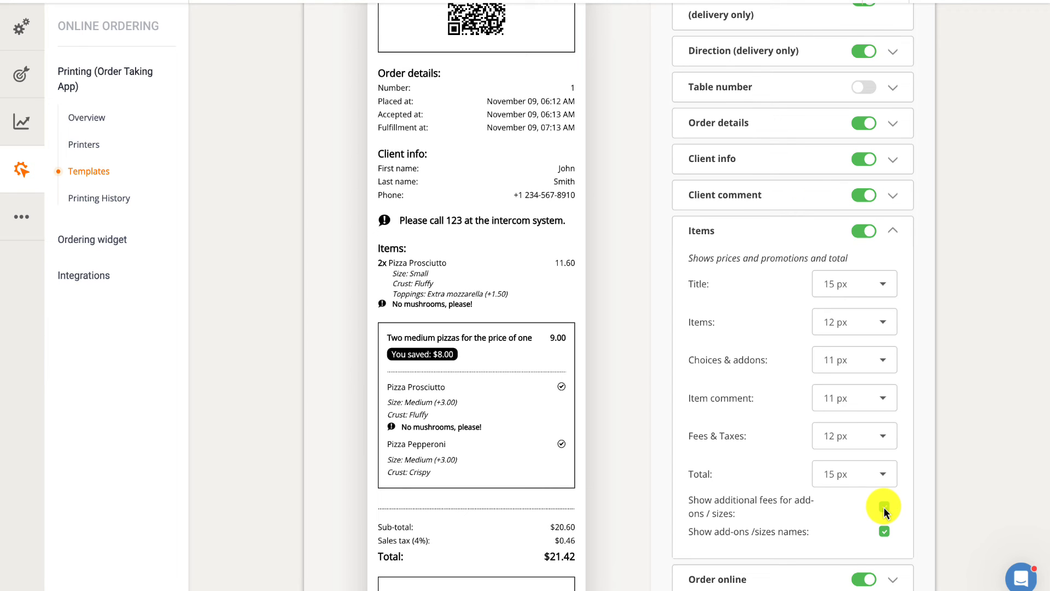
Try the Order online title at 10 px, then set it back to 18 px
scroll(884, 508, down, 3)
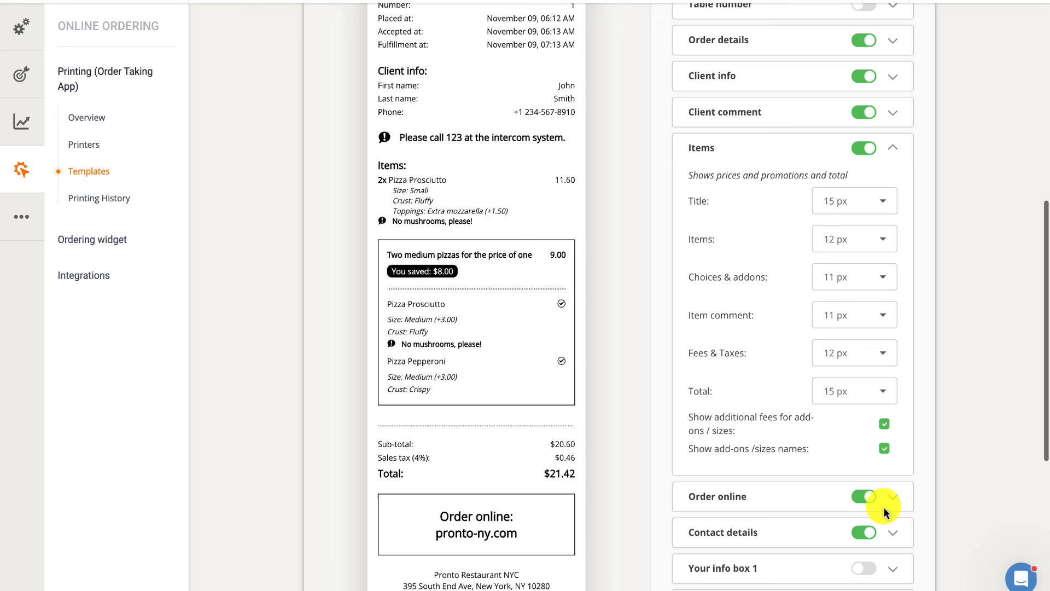
click(832, 493)
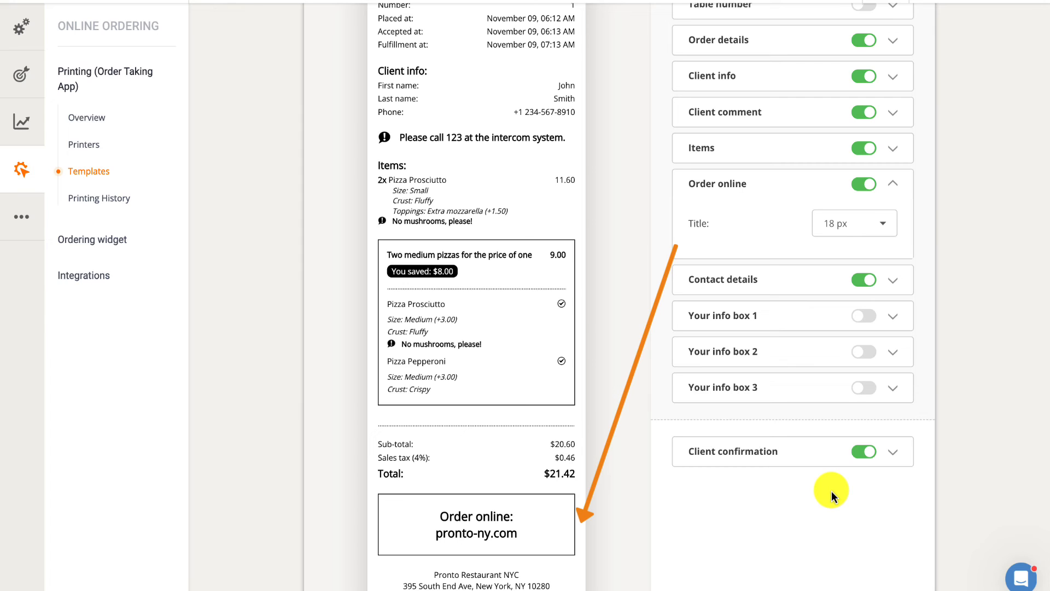
click(885, 224)
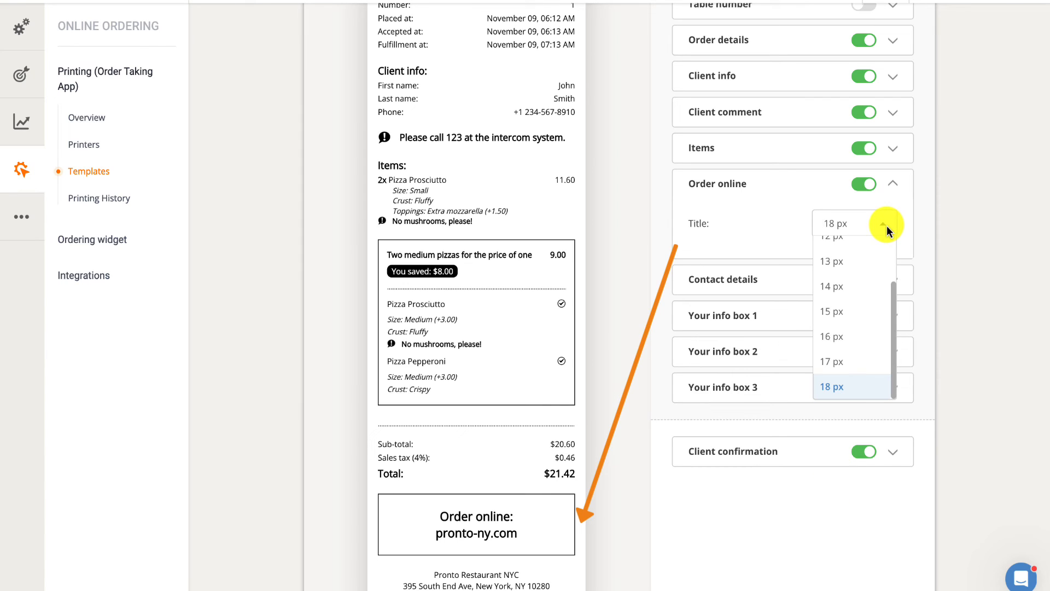
scroll(859, 255, up, 2)
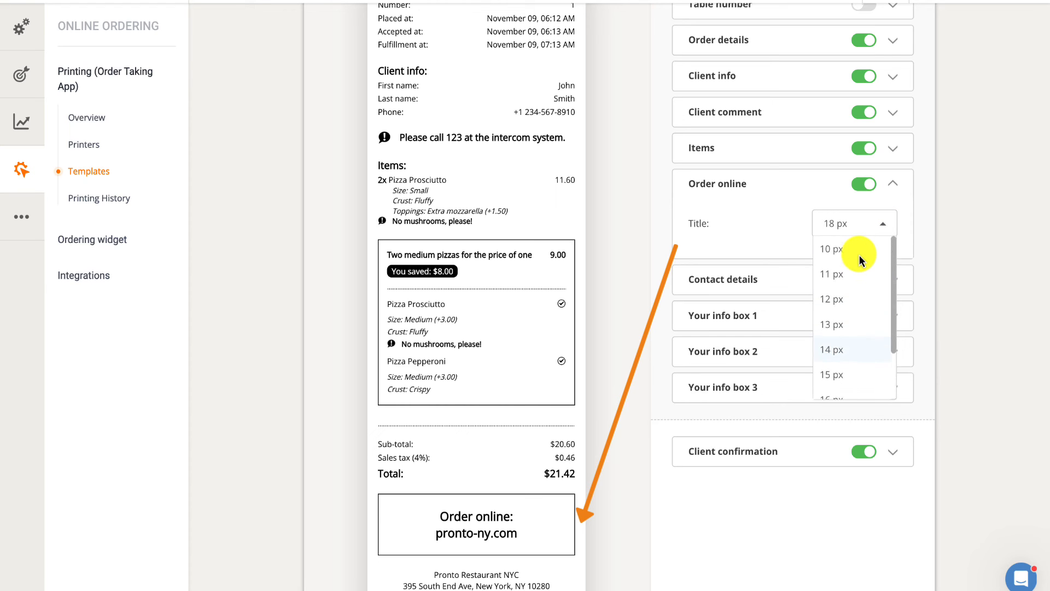
click(858, 253)
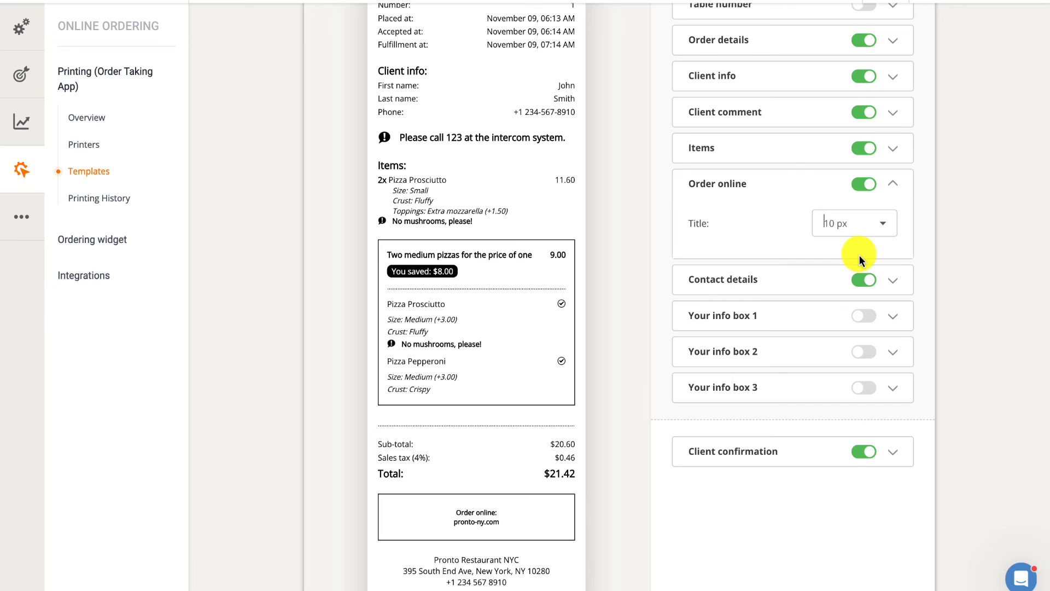
click(887, 222)
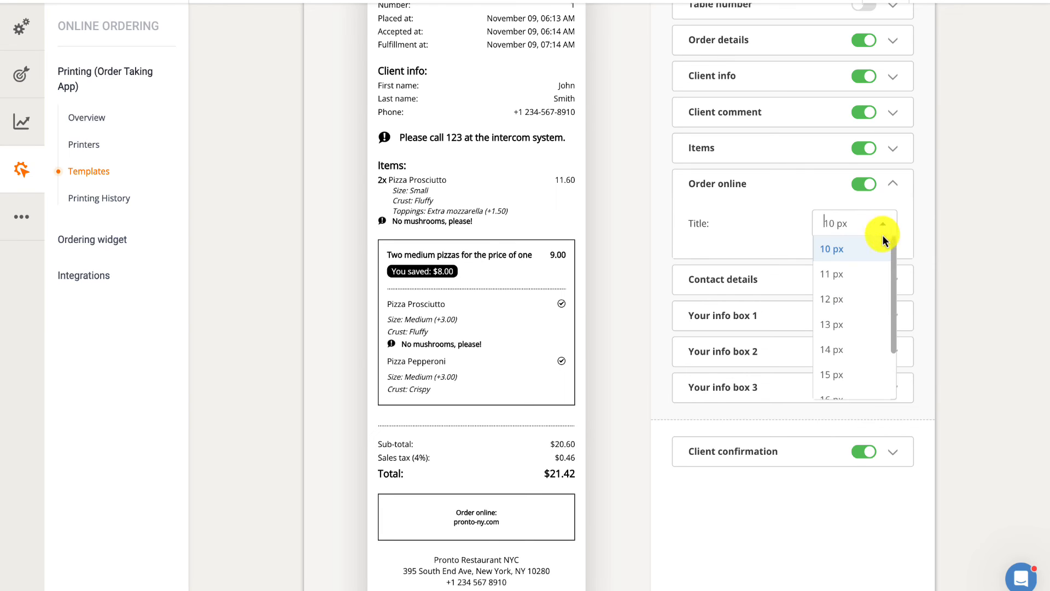
scroll(848, 331, down, 4)
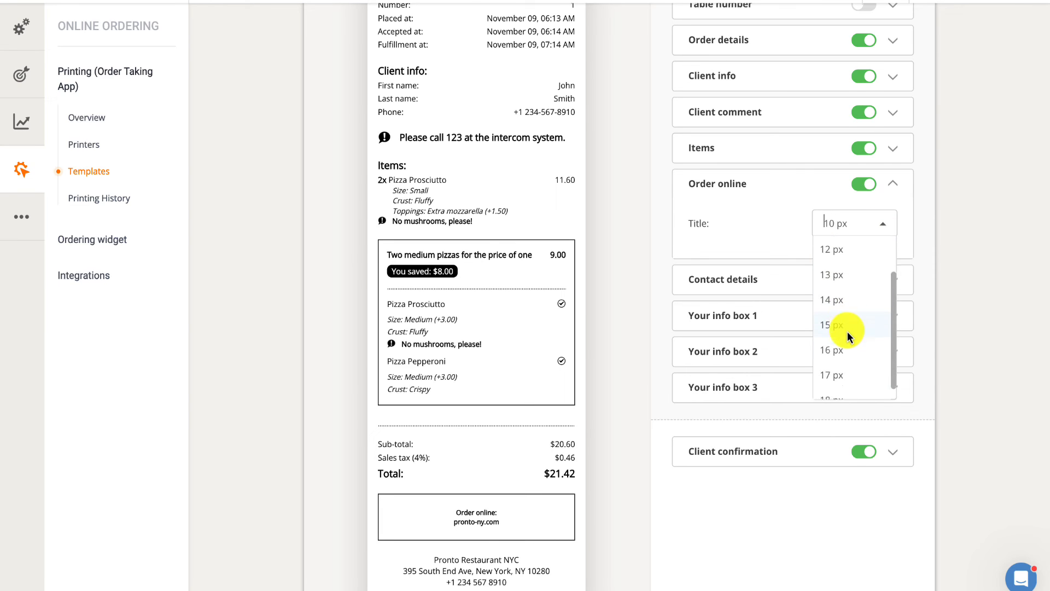
click(839, 370)
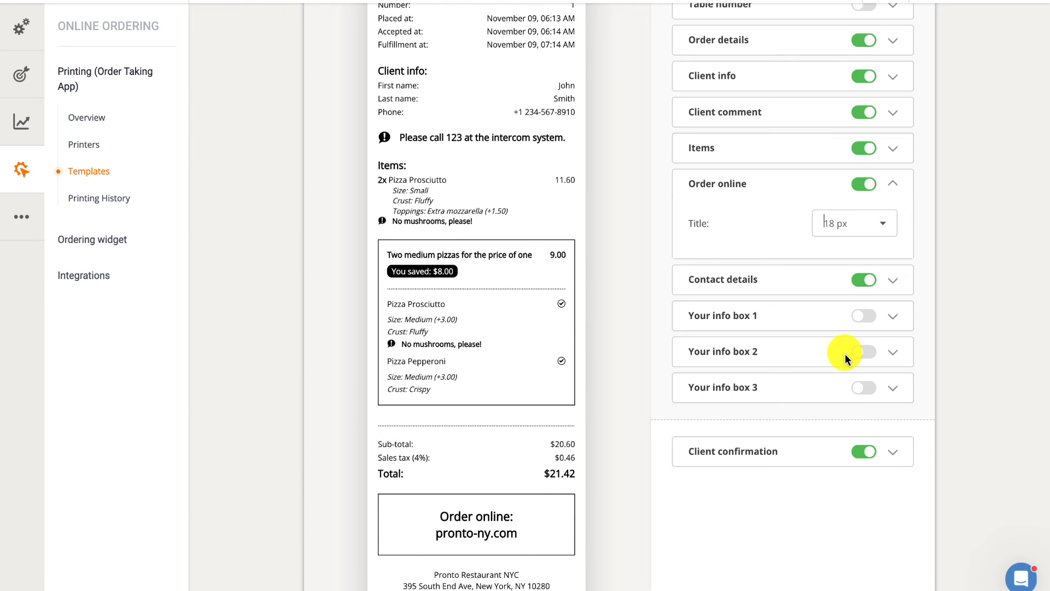
Examine the name, address and phone text sizes in the Contact details section
click(830, 280)
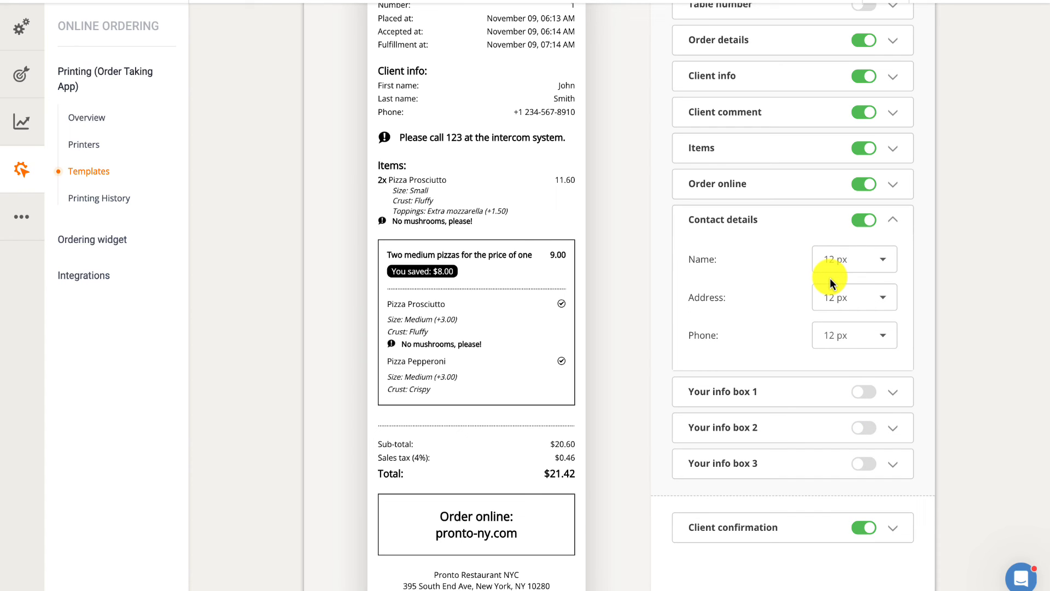
scroll(830, 279, down, 1)
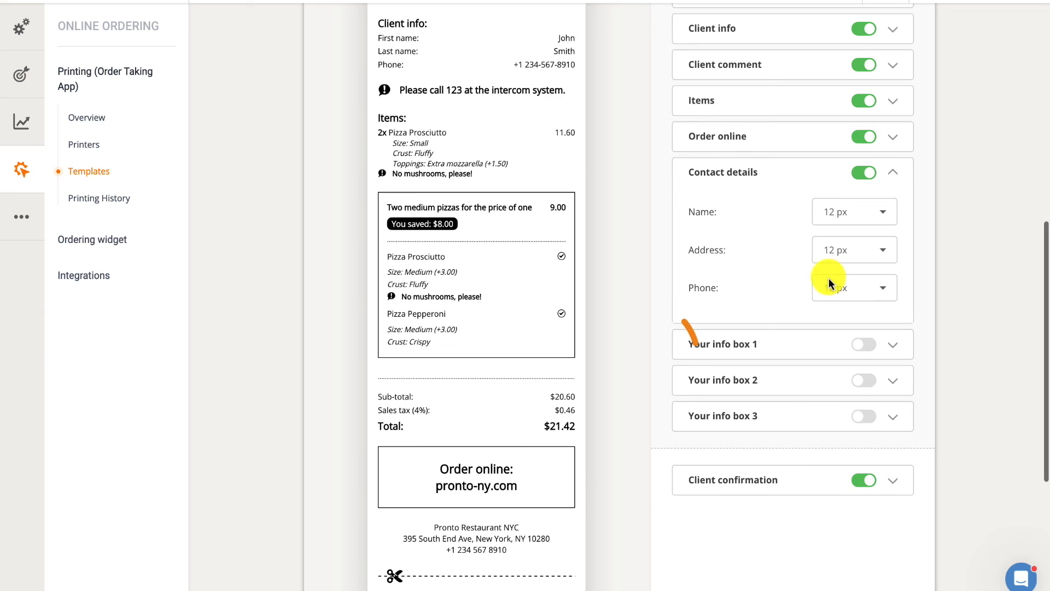
Turn on Your info box 1 and give it the title "Karaoke & Happy Hour"
click(806, 341)
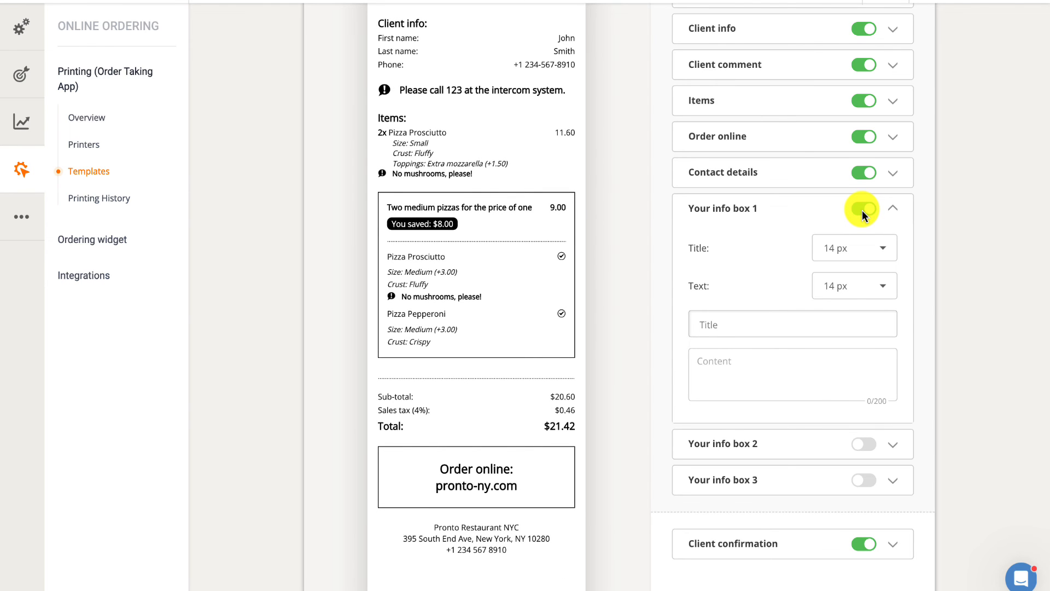
text(Karaoke & Happy Hour)
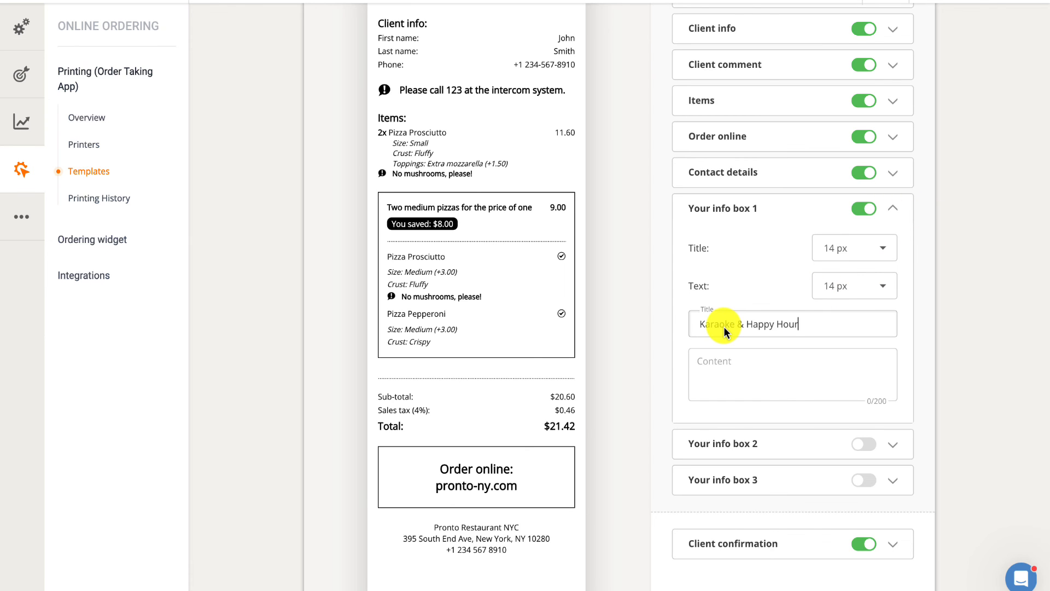
Fill the info box content with "Unleash Your Inner Rockstar! Join us Every Saturday from 6-8 PM and enjoy 50% off your drink orders"
click(703, 360)
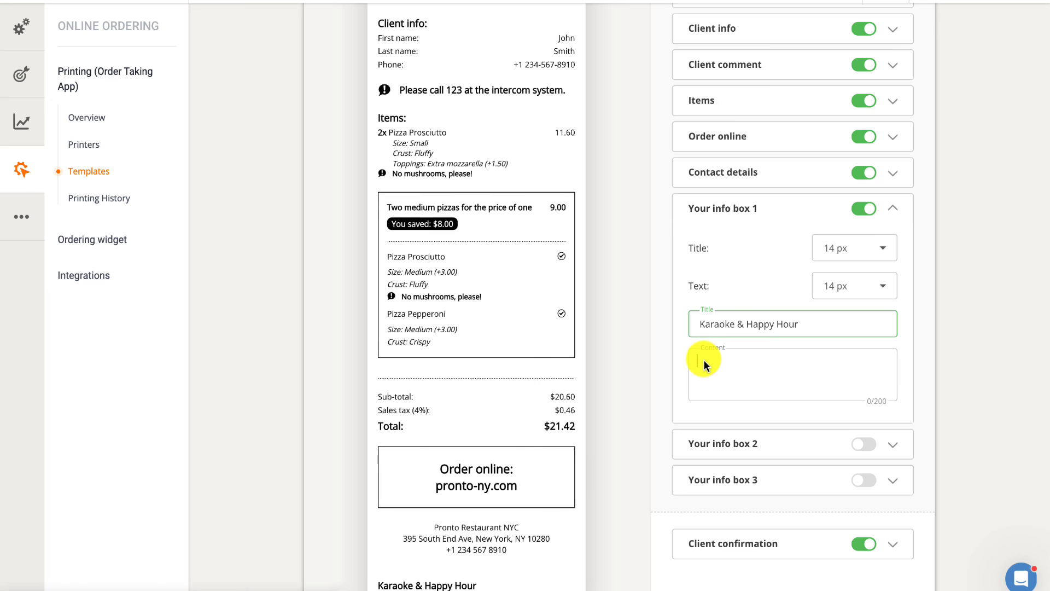
text(Unleash Your Inner Rockstar! Join us Every Saturday  from 6-8 PM and enjoy 50% off your drink orders)
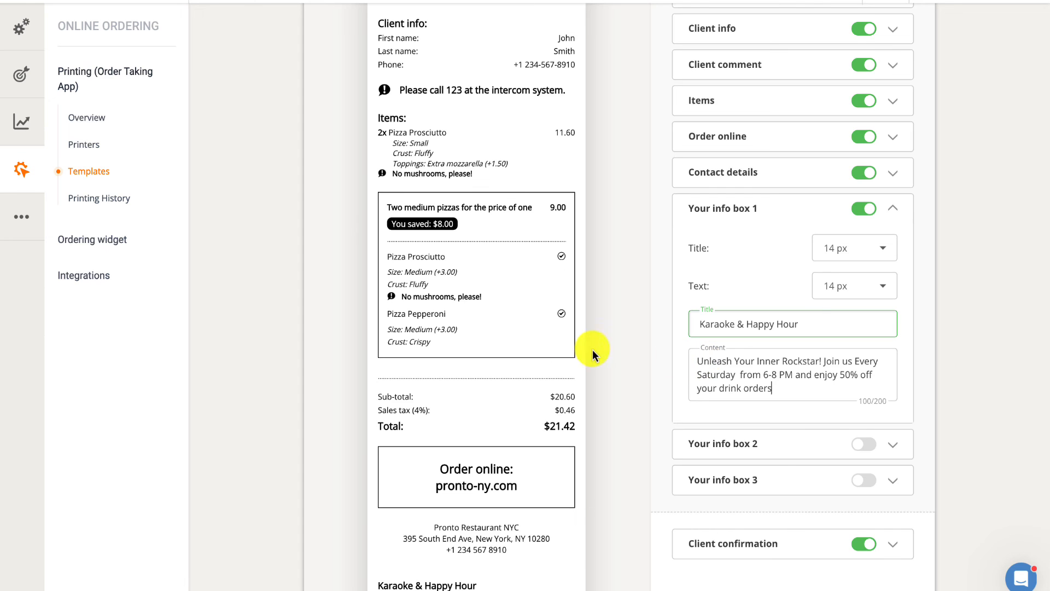
scroll(553, 346, down, 3)
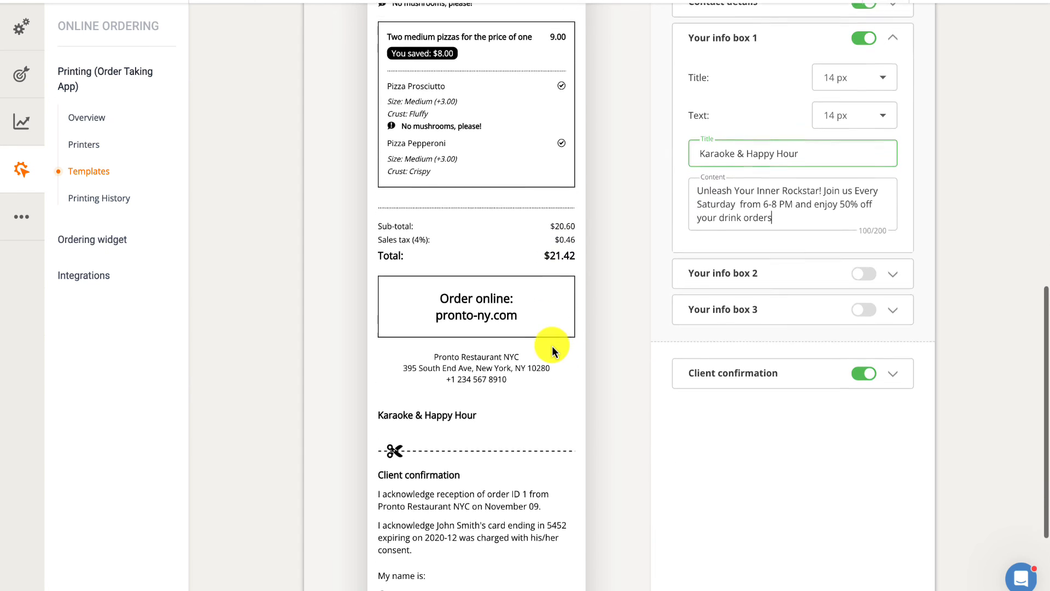
click(800, 156)
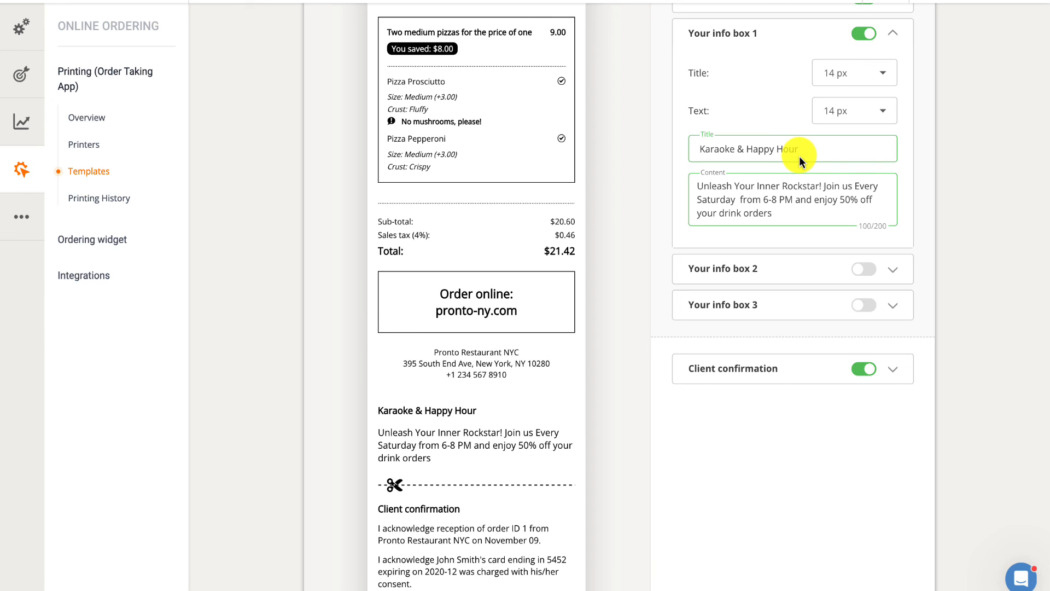
Turn on Your info box 2 with the title "Get a free drink on your next order!" and content 'Use code "FREEDRINK" at checkout.'
click(793, 267)
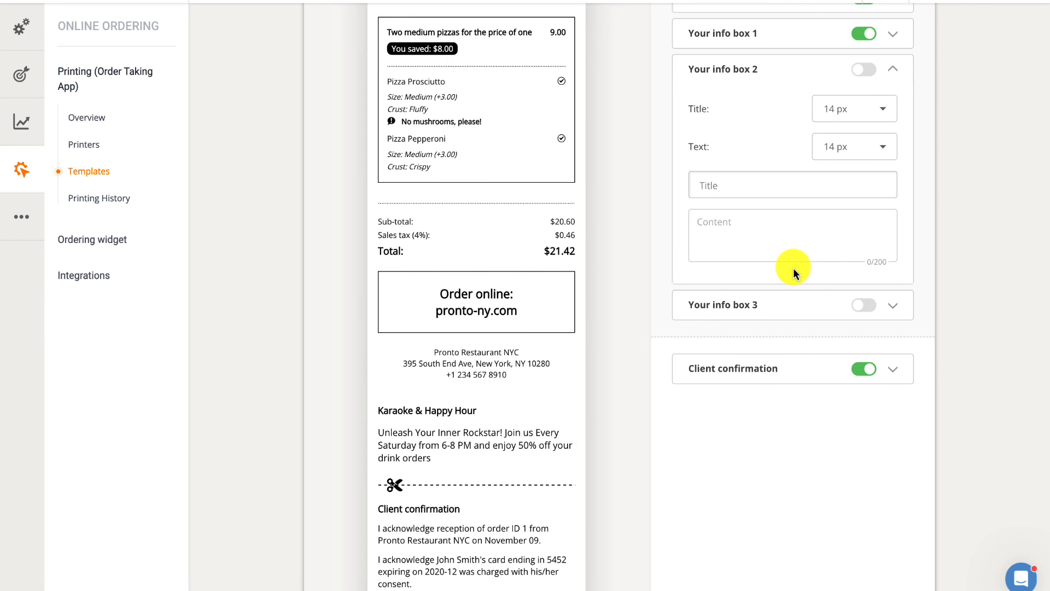
click(856, 71)
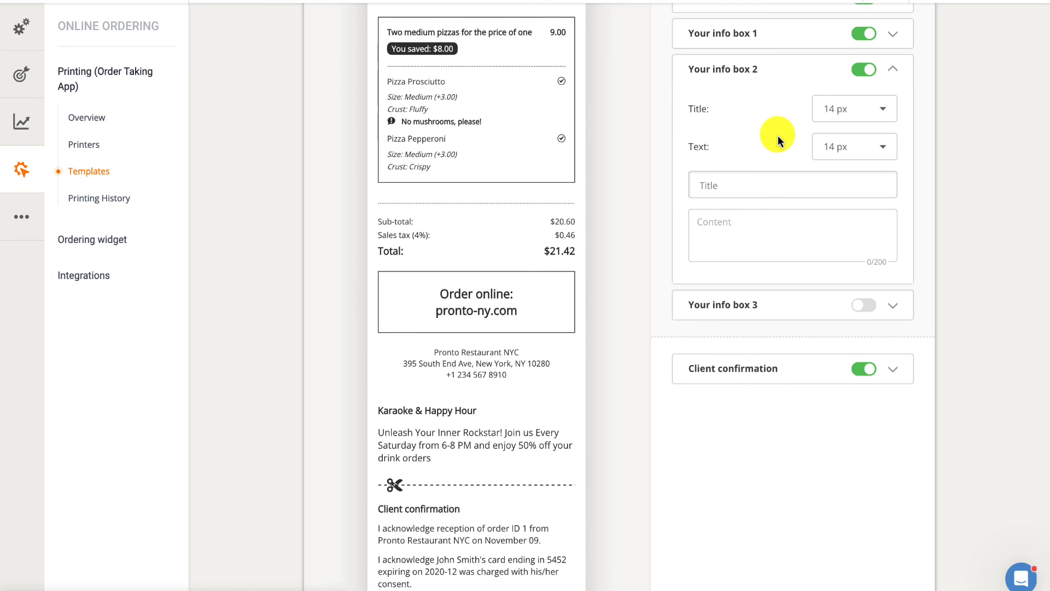
click(737, 189)
text(Get a free drink on your next order!)
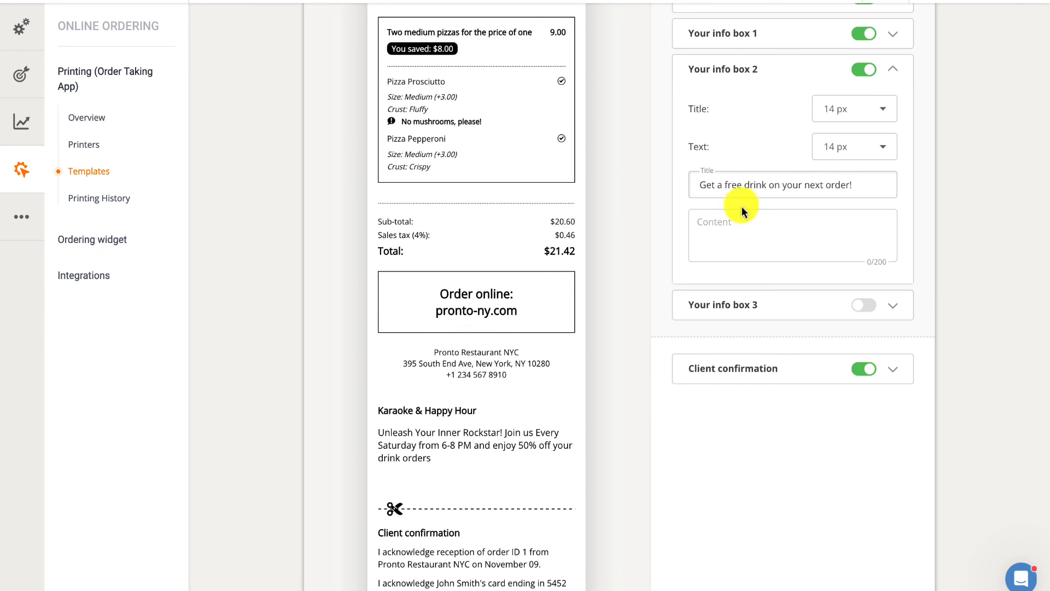
click(754, 223)
text(Use code "FREEDRINK" at checkout.)
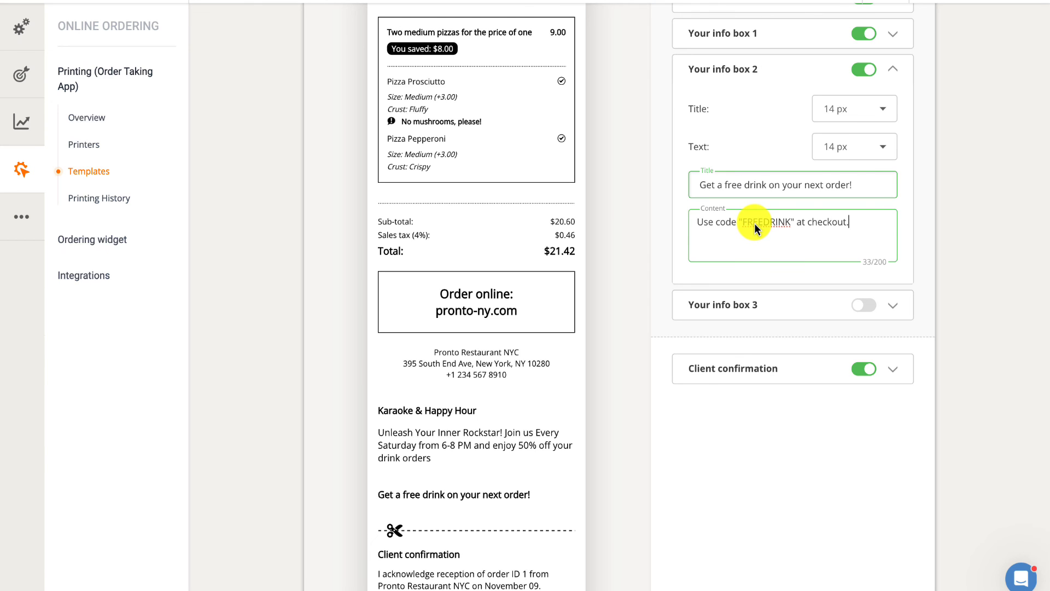
click(876, 187)
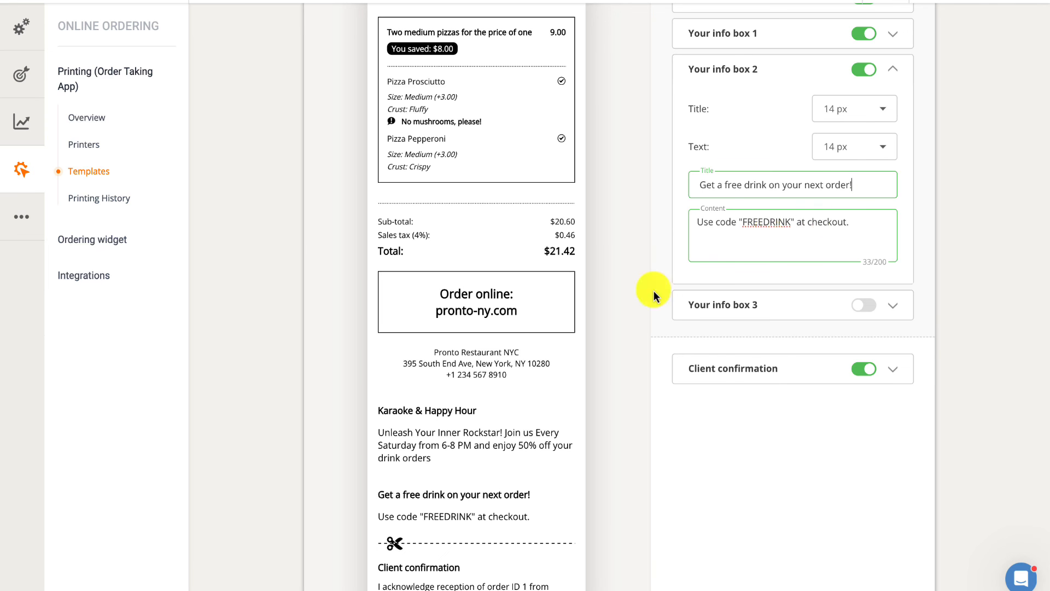
Turn off the Client confirmation section, expand its settings and turn it back on
scroll(553, 337, down, 3)
scroll(553, 337, down, 2)
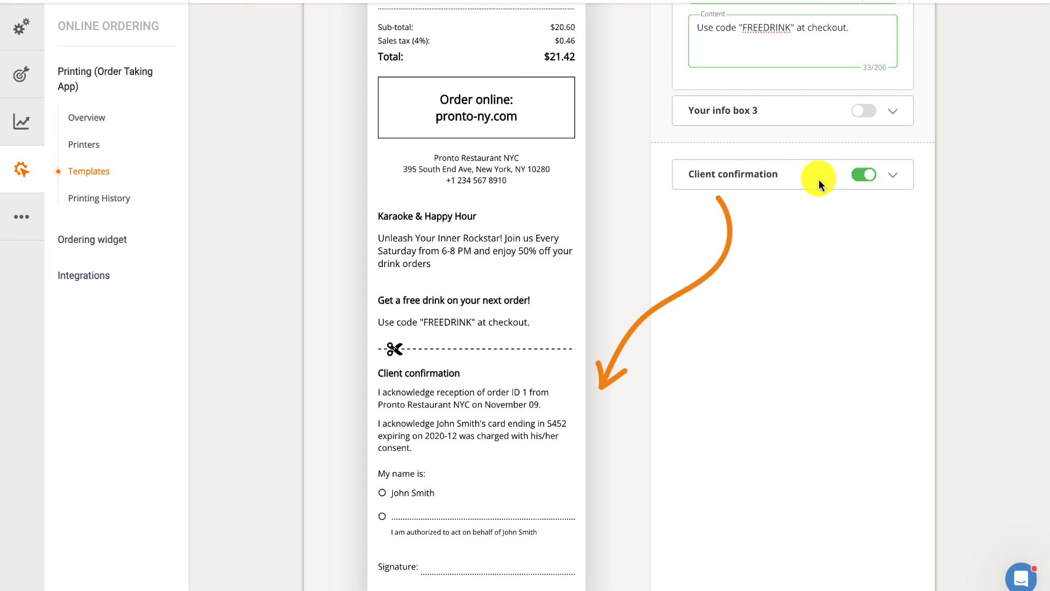
click(863, 174)
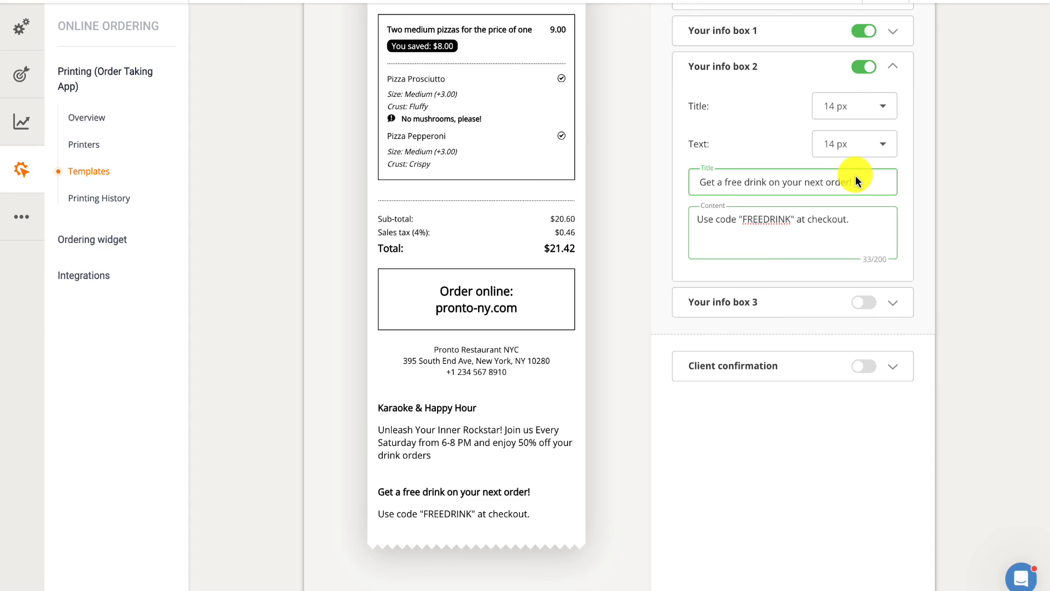
click(817, 366)
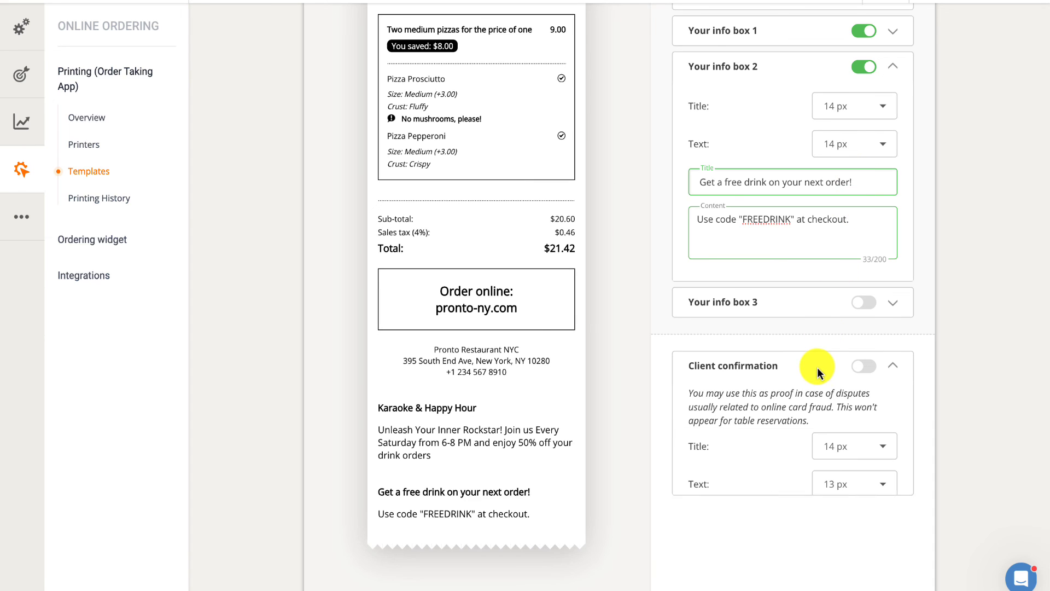
click(864, 369)
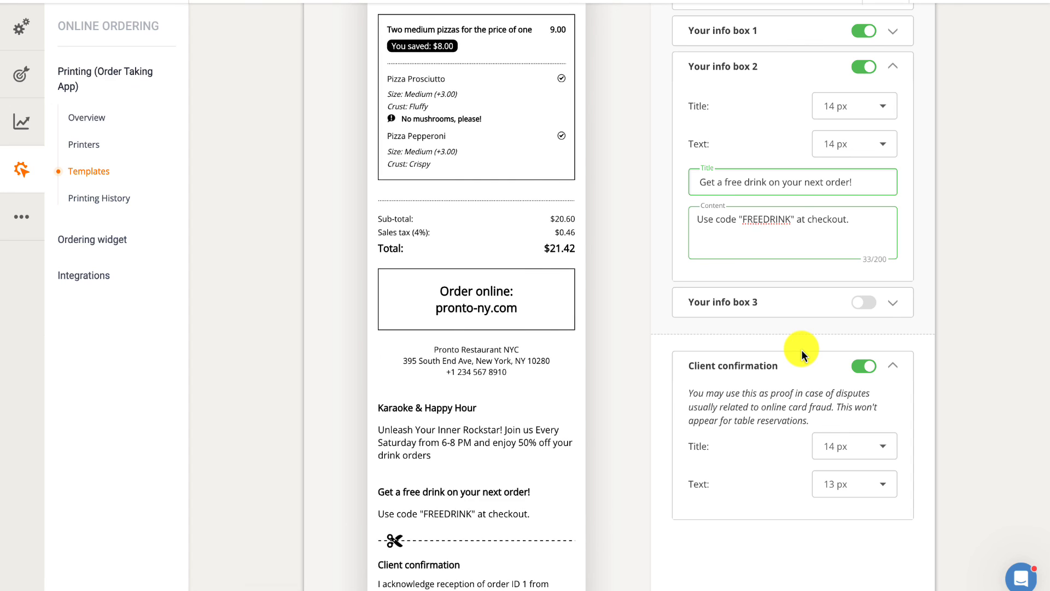